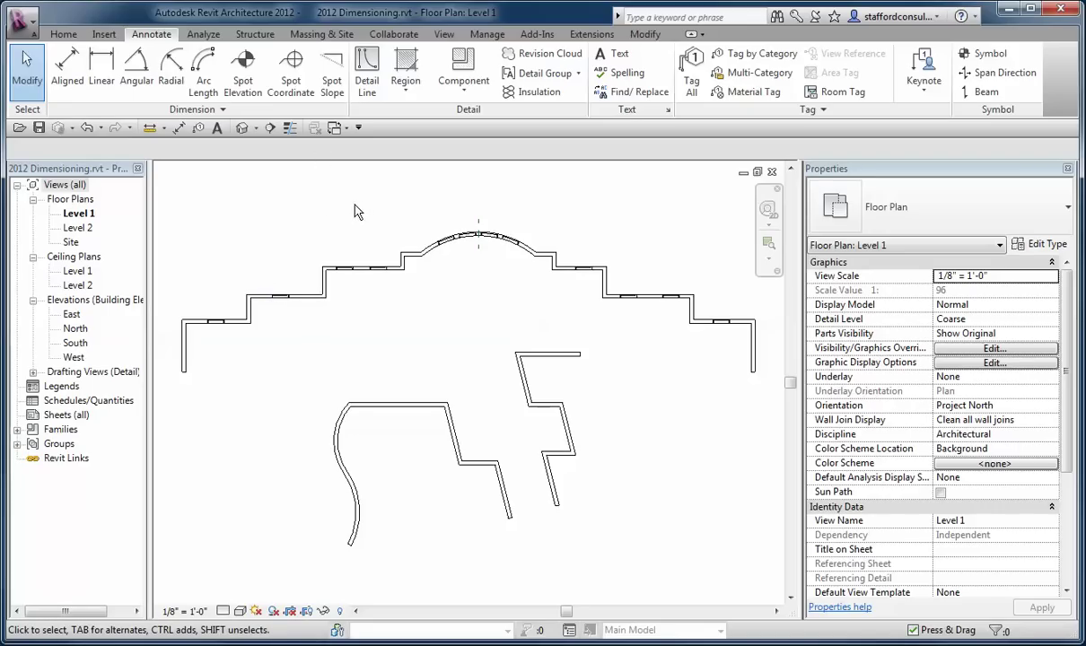
# Start Aligned dimensions with references set to Wall faces
pyautogui.click(72, 81)
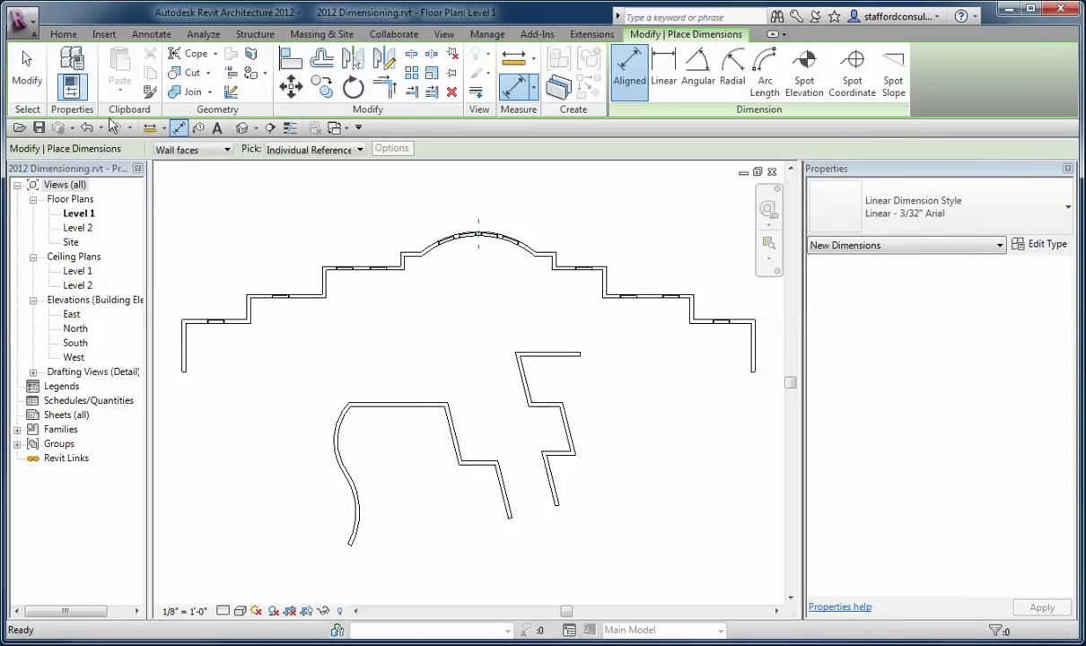
pyautogui.click(226, 152)
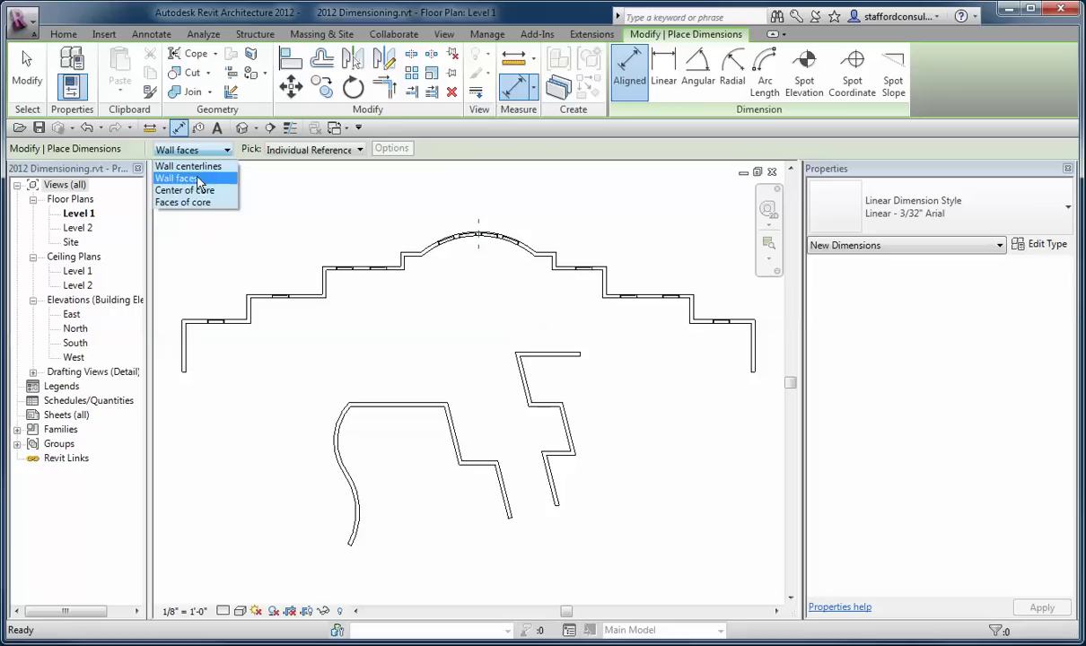
pyautogui.click(190, 178)
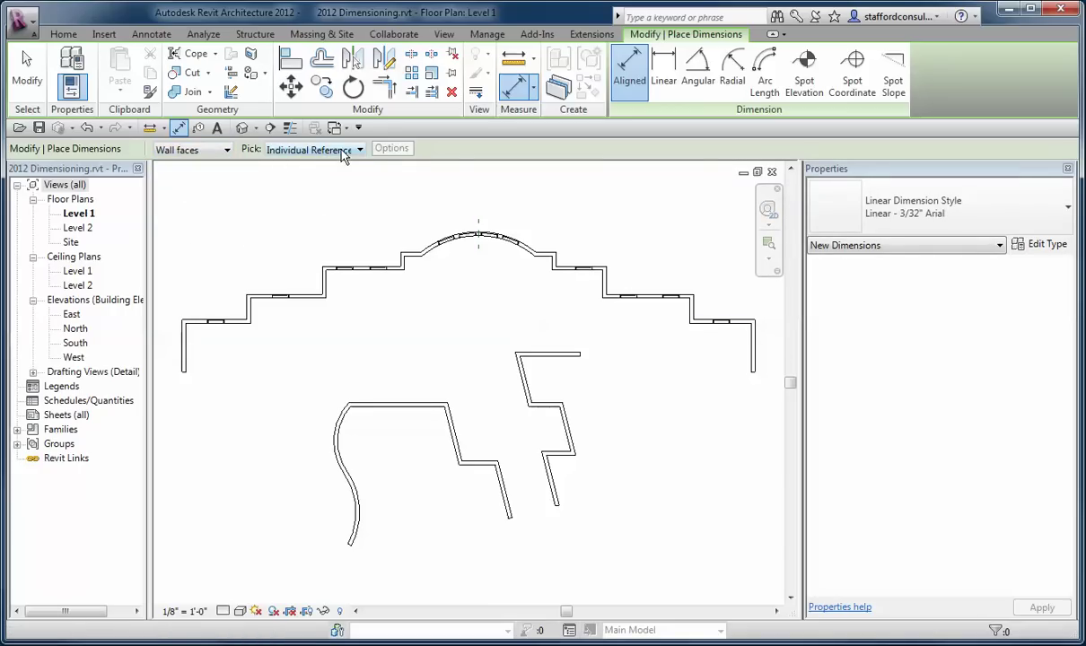
# Place a three-part dimension string from the left wall across the arch bay to the right wall
pyautogui.click(191, 342)
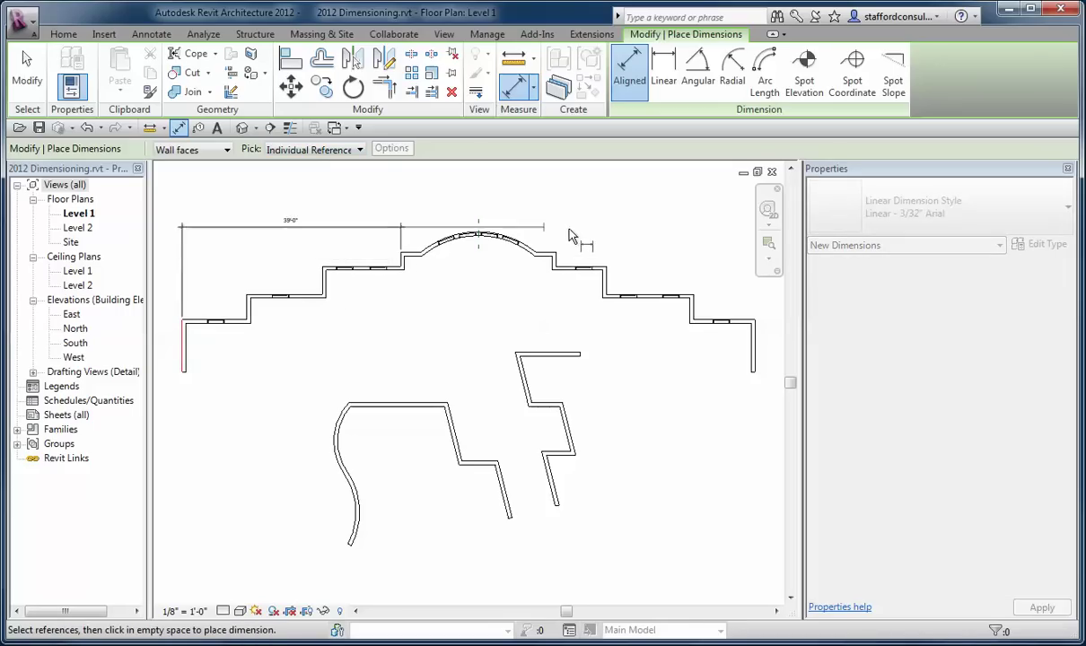
pyautogui.click(557, 259)
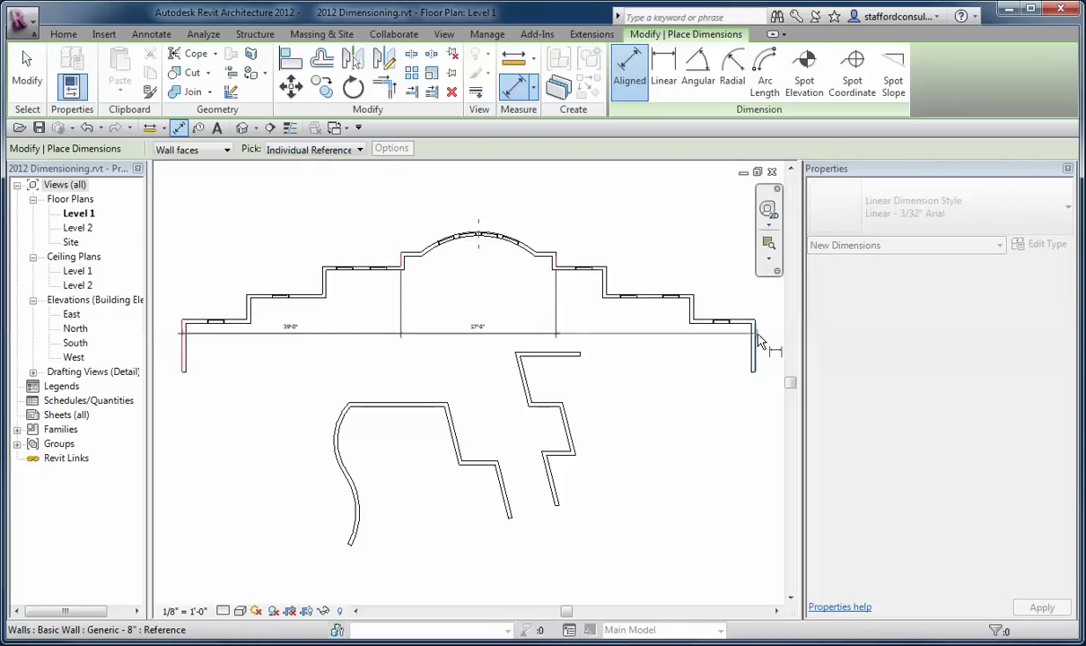
pyautogui.click(758, 341)
pyautogui.click(519, 183)
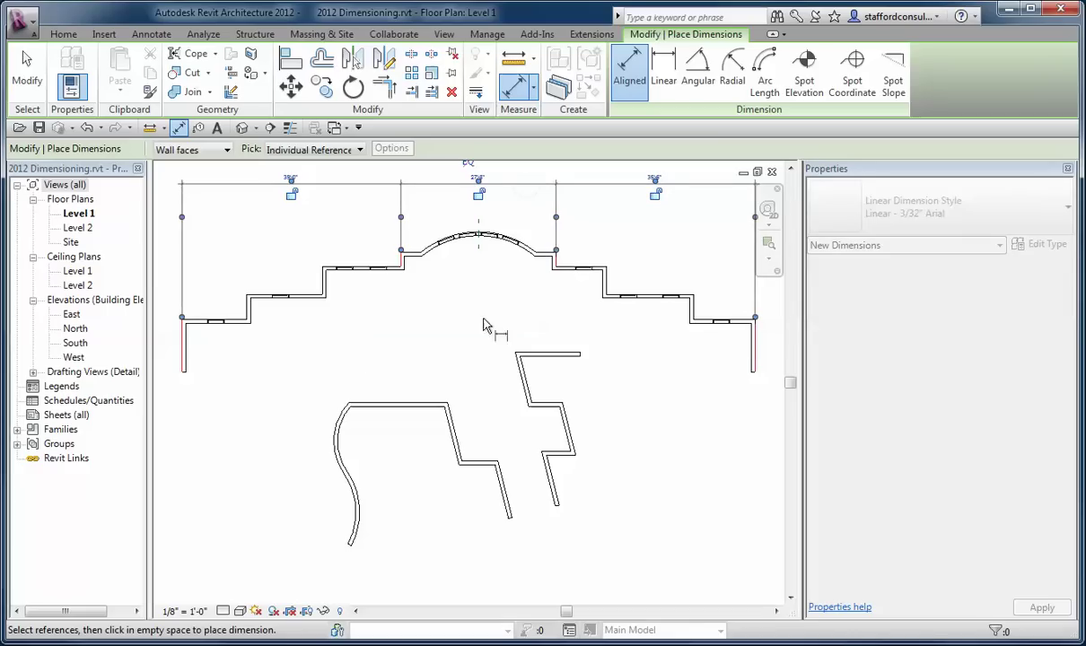
# Add an overall left-to-right wall dimension above the first string
pyautogui.click(180, 358)
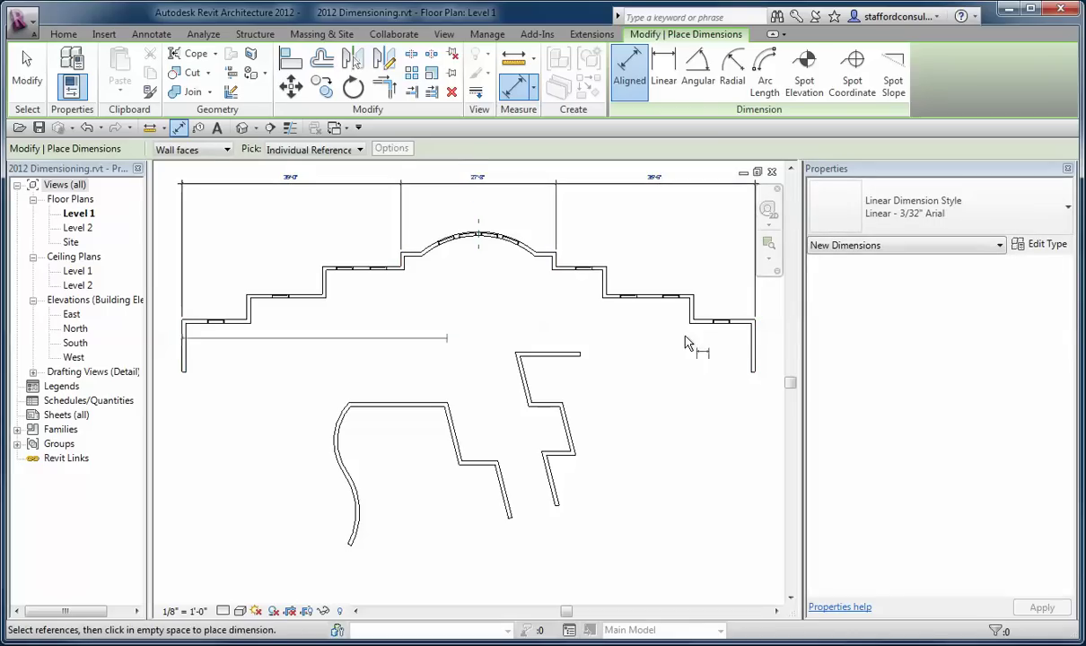
pyautogui.click(760, 346)
pyautogui.click(675, 165)
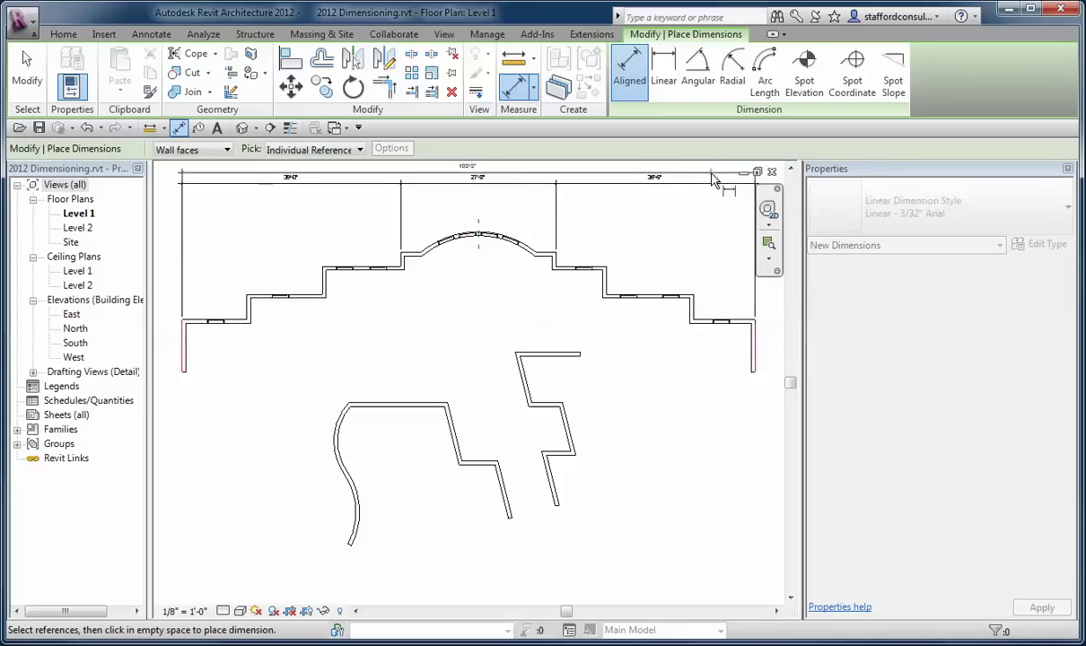
# Set Aligned picking to Entire Walls with Openings measured to Centers
pyautogui.click(333, 150)
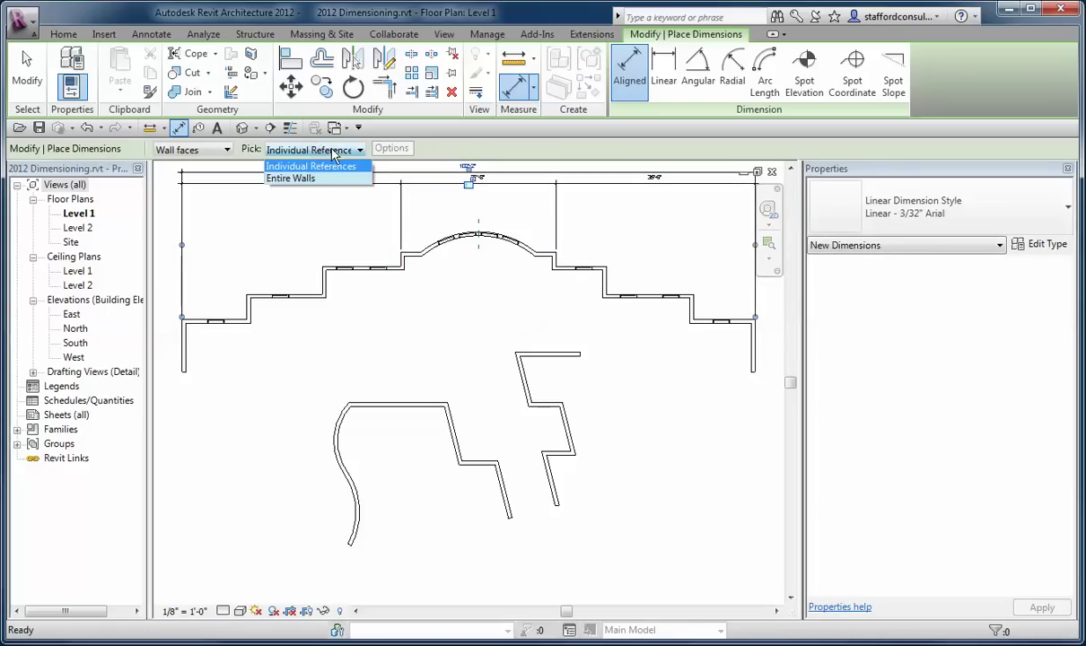
pyautogui.click(303, 178)
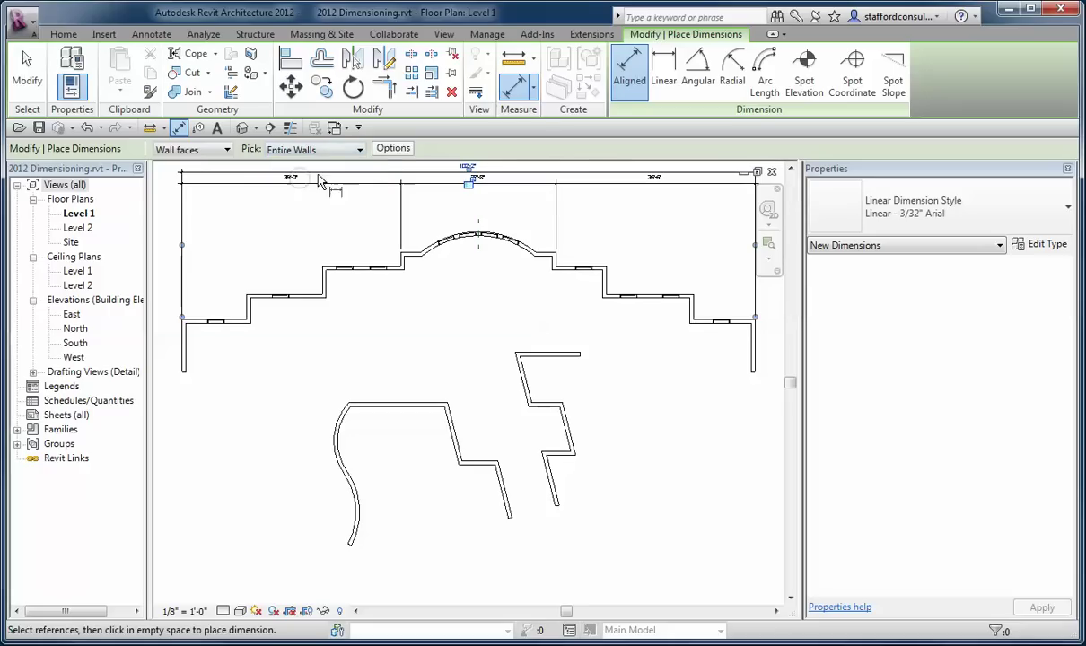
pyautogui.click(394, 151)
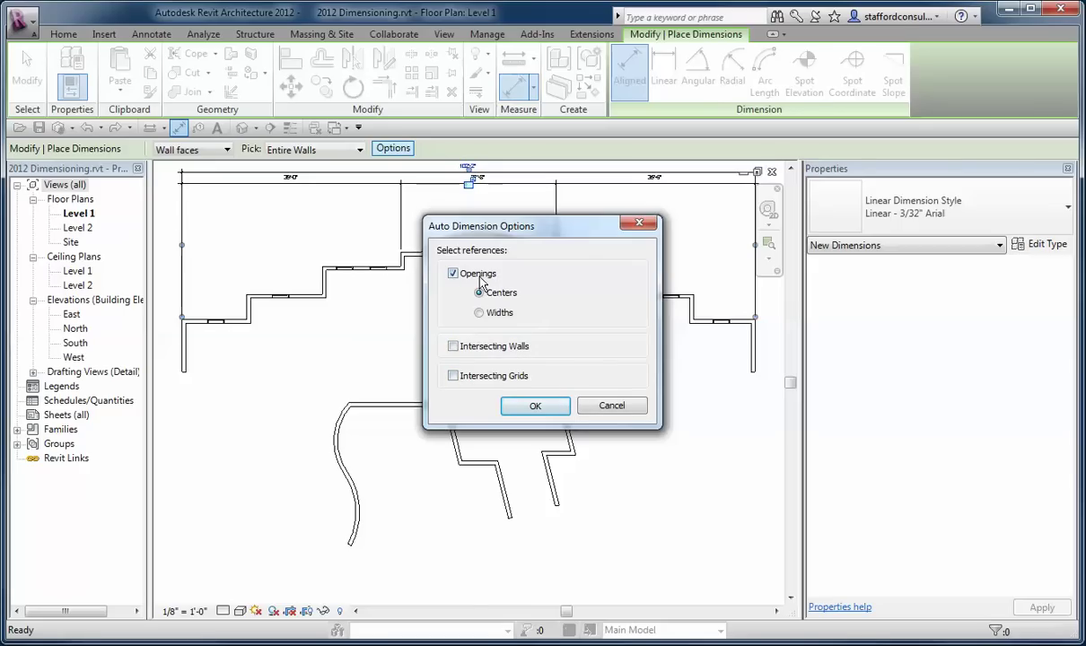
pyautogui.click(536, 406)
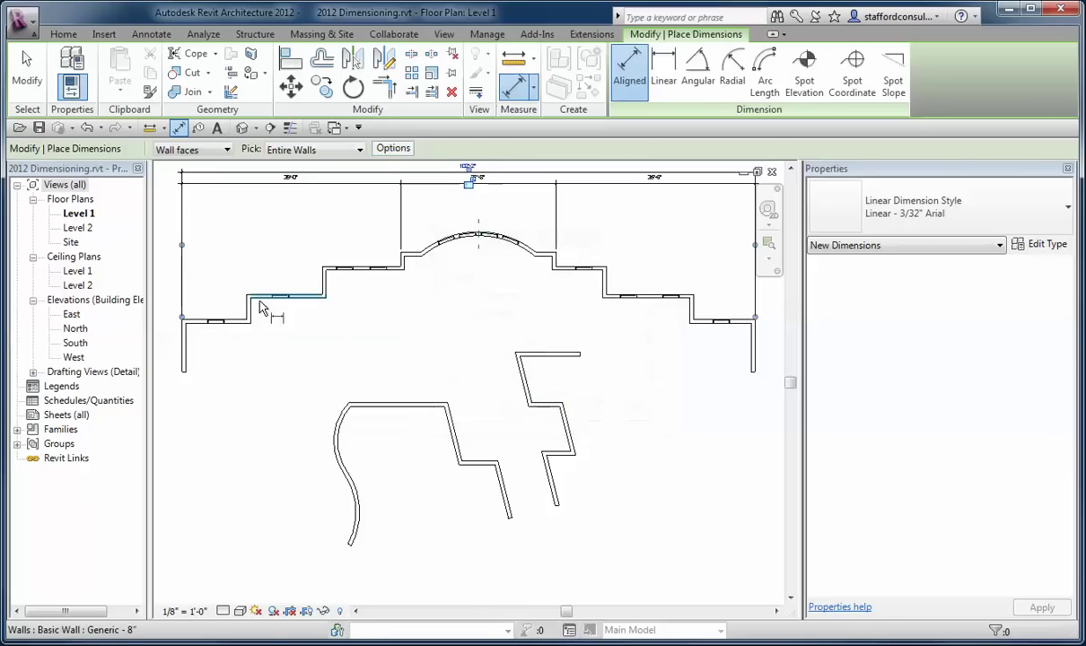
# Dimension all stepped top walls on both sides of the arch in one string
pyautogui.click(236, 321)
pyautogui.click(262, 297)
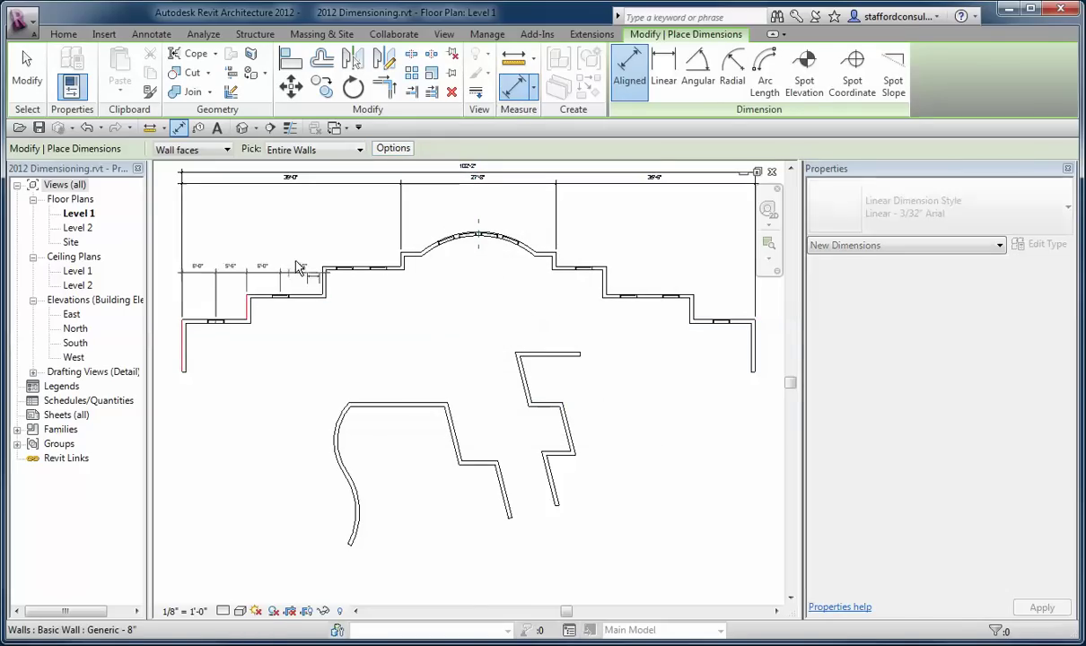
pyautogui.click(359, 269)
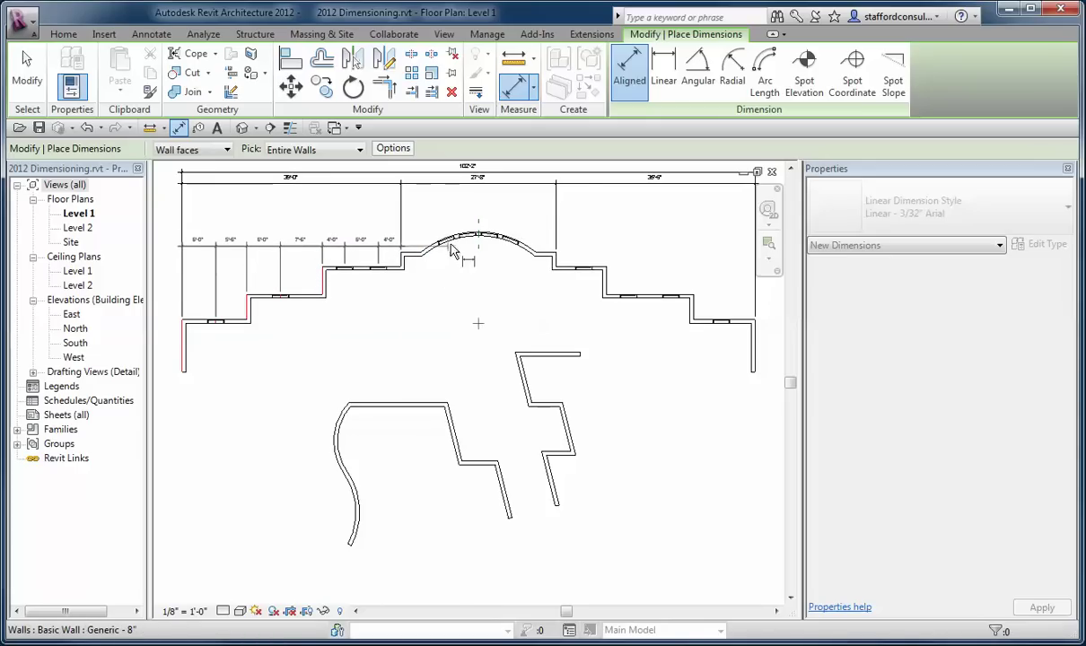
pyautogui.click(576, 270)
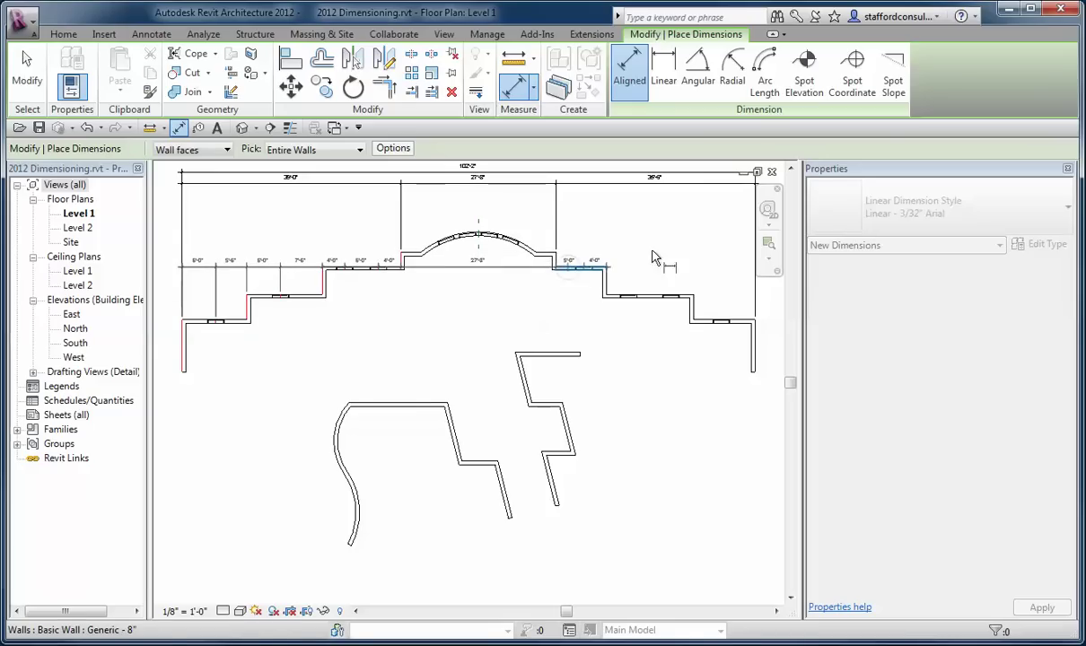
pyautogui.click(655, 296)
pyautogui.click(742, 318)
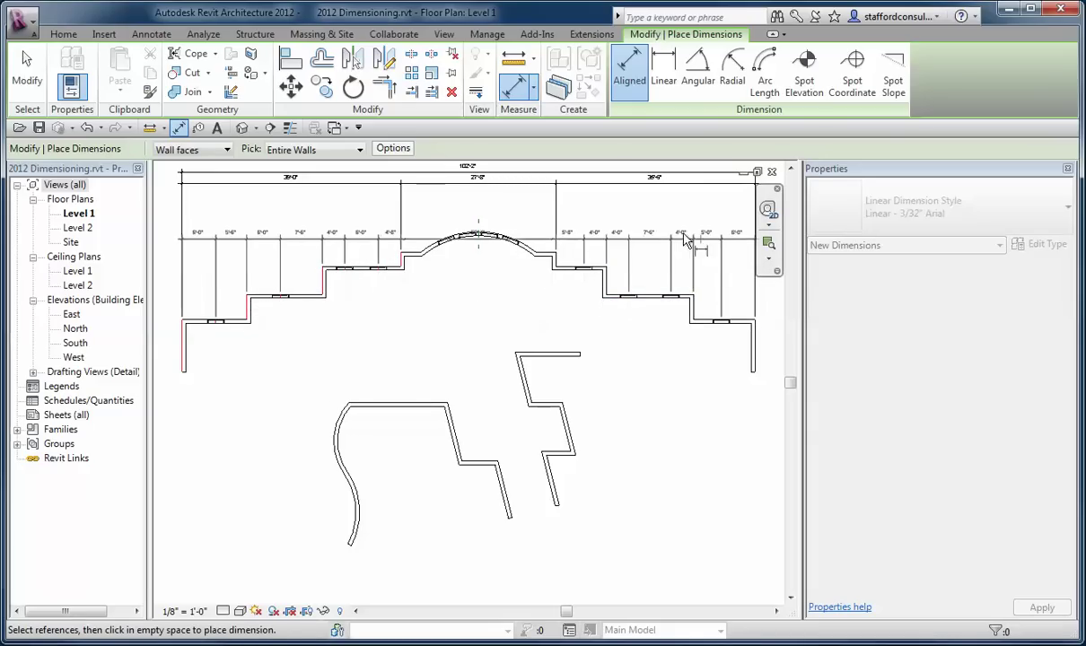
pyautogui.click(668, 205)
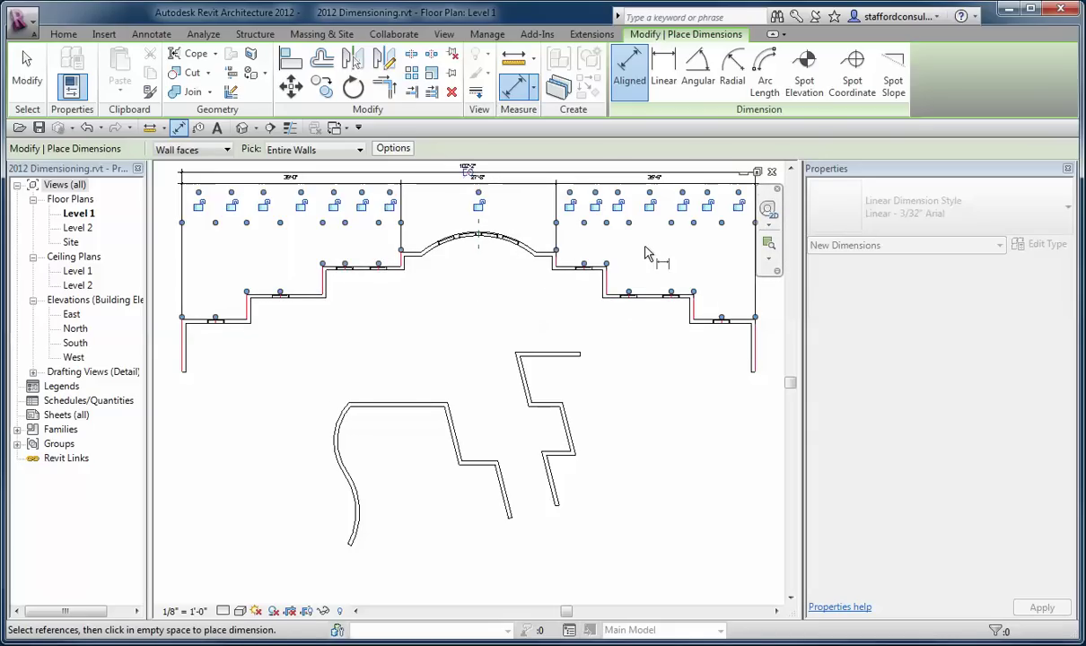
# Zoom to the arch and place an arc-length string of three 4'-0" segments along it
pyautogui.click(27, 71)
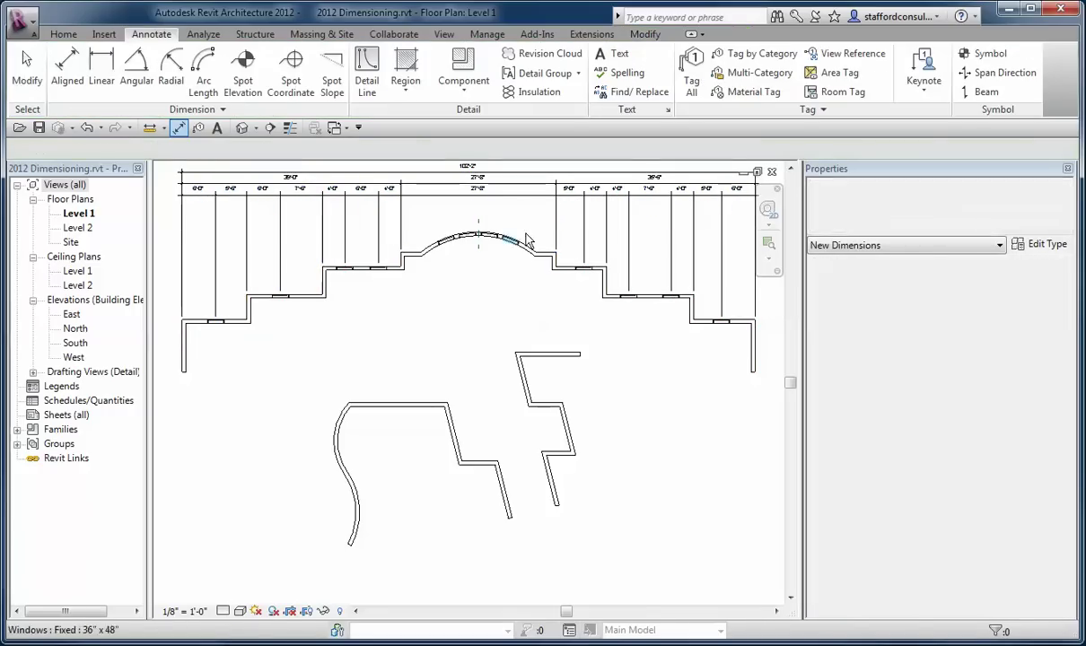
pyautogui.click(769, 243)
pyautogui.moveTo(394, 187); pyautogui.dragTo(549, 293)
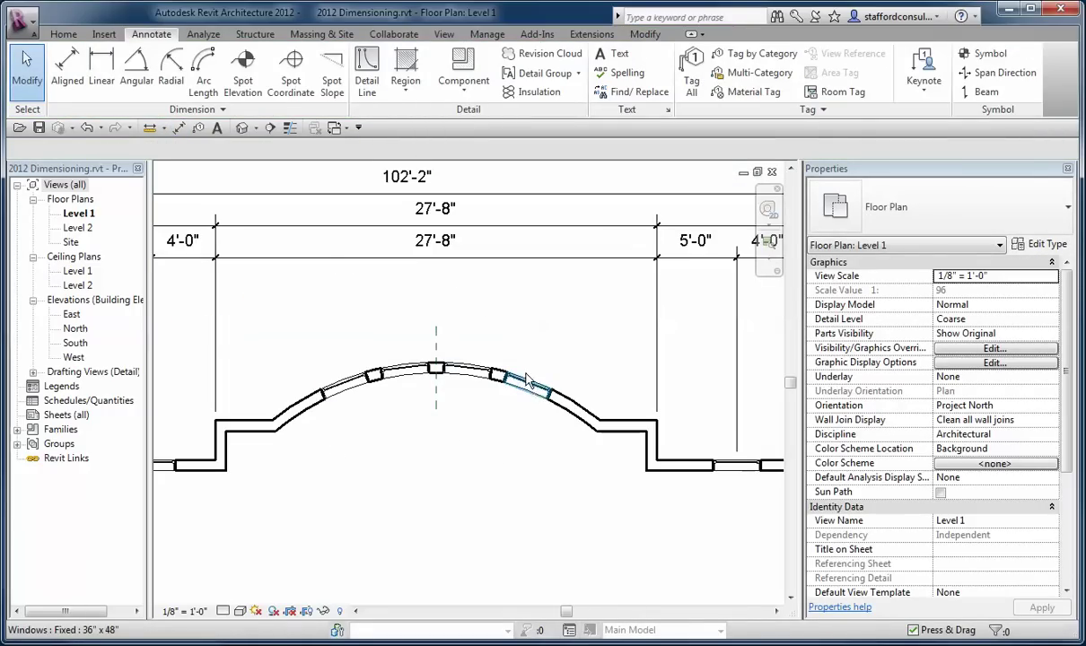
pyautogui.click(206, 73)
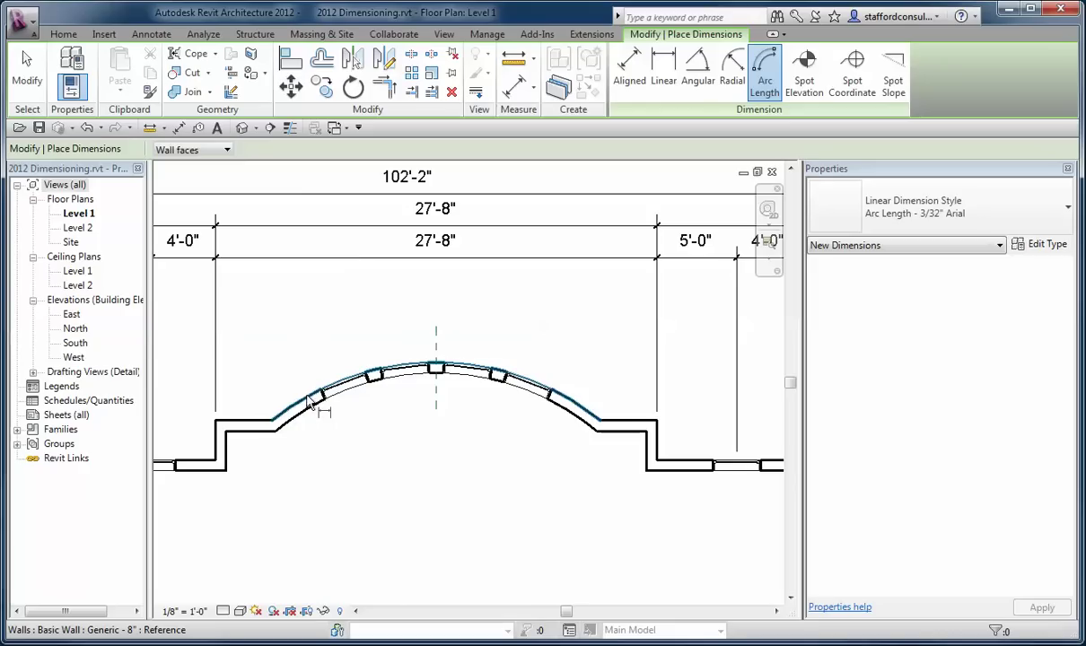
pyautogui.click(309, 400)
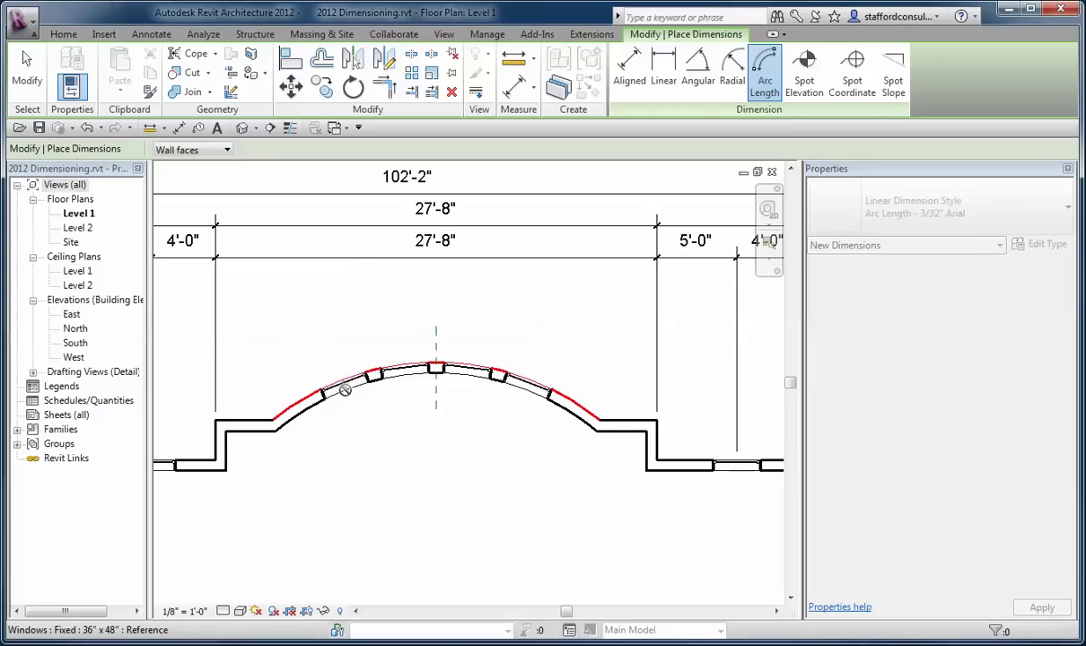
pyautogui.click(408, 379)
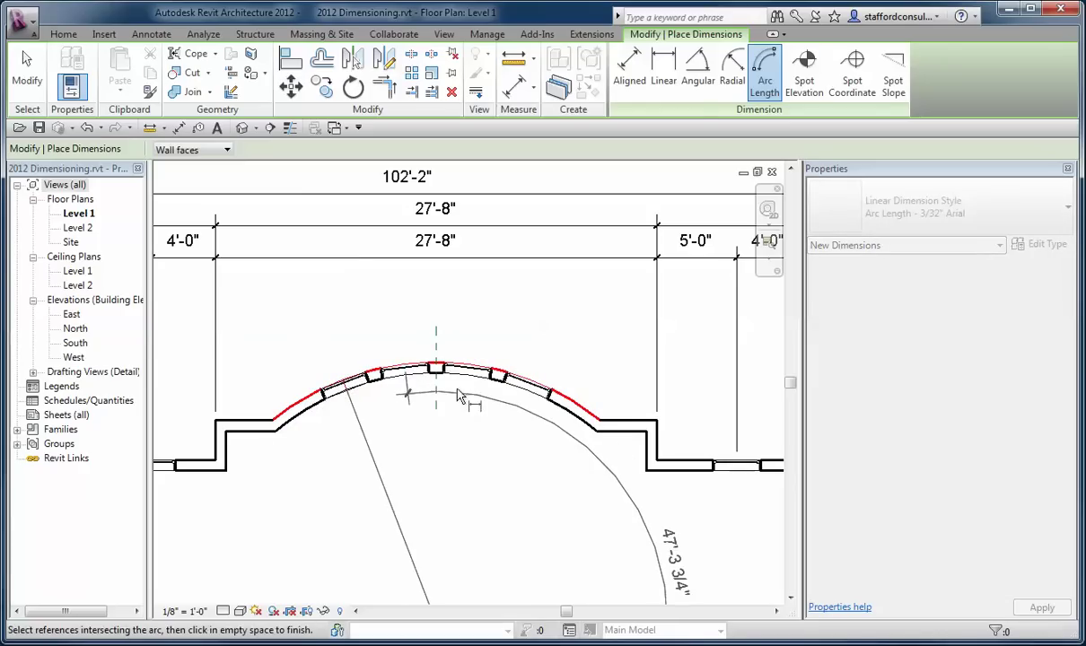
pyautogui.click(432, 367)
pyautogui.click(489, 379)
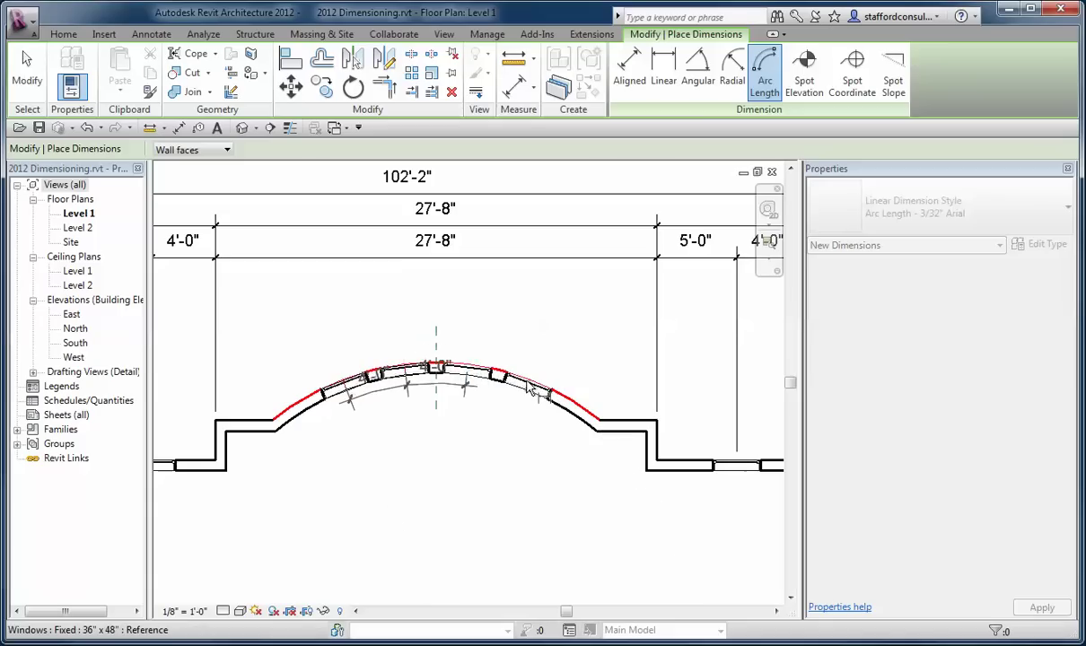
pyautogui.click(503, 377)
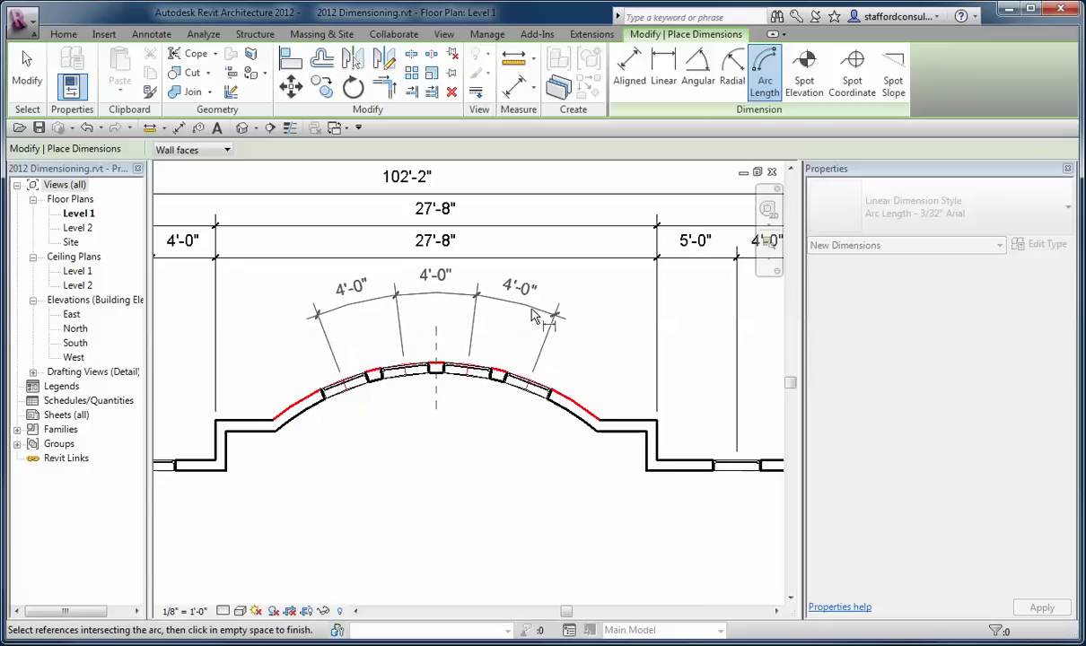
pyautogui.click(531, 306)
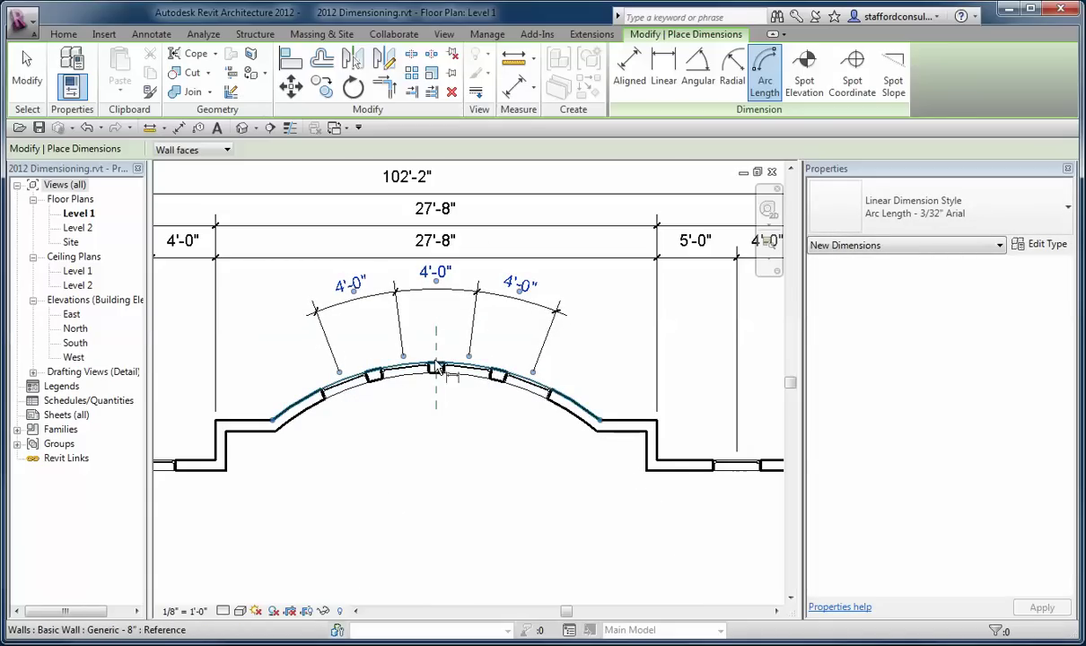
# Add a 2'-0" / 2'-0" arc-length dimension around the centre window
pyautogui.click(429, 365)
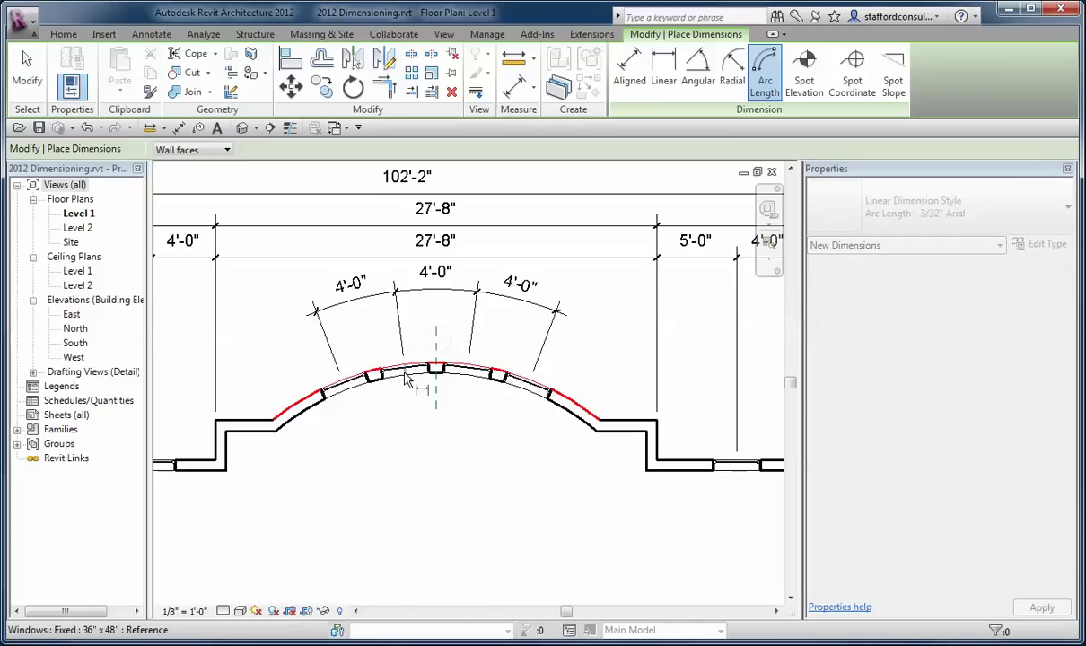
pyautogui.click(466, 377)
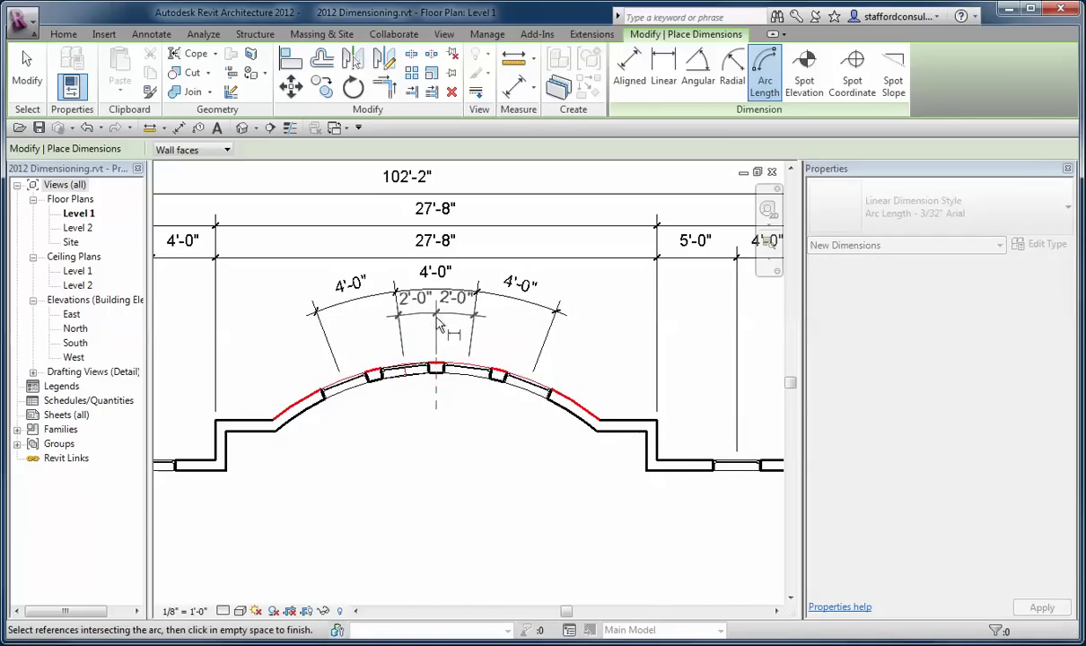
pyautogui.click(476, 341)
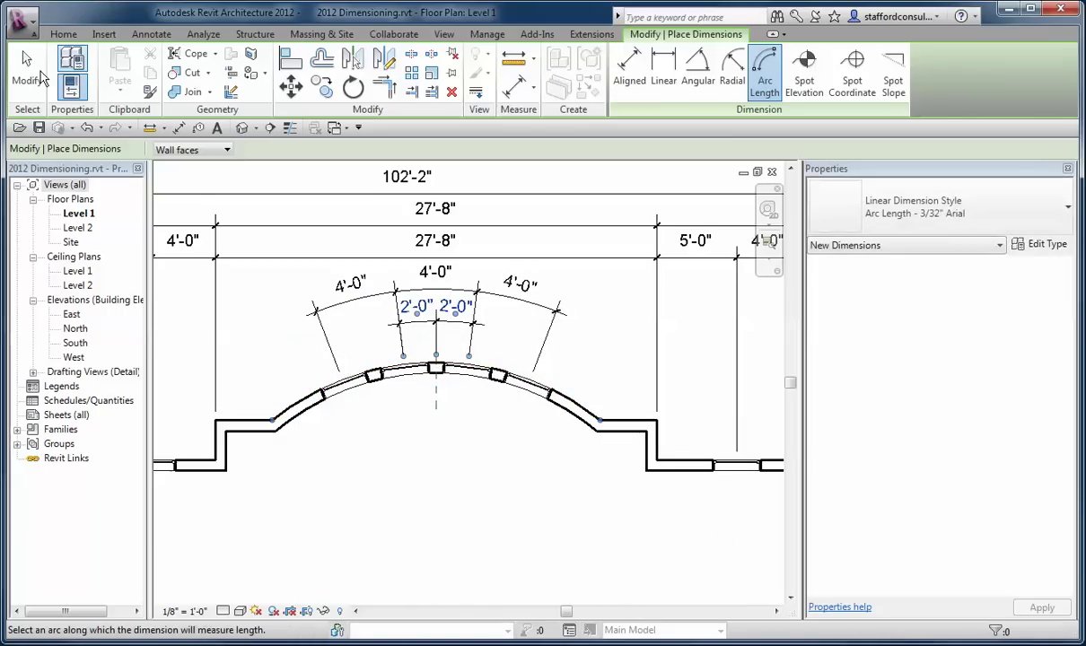
pyautogui.press('Escape')
pyautogui.click(453, 329)
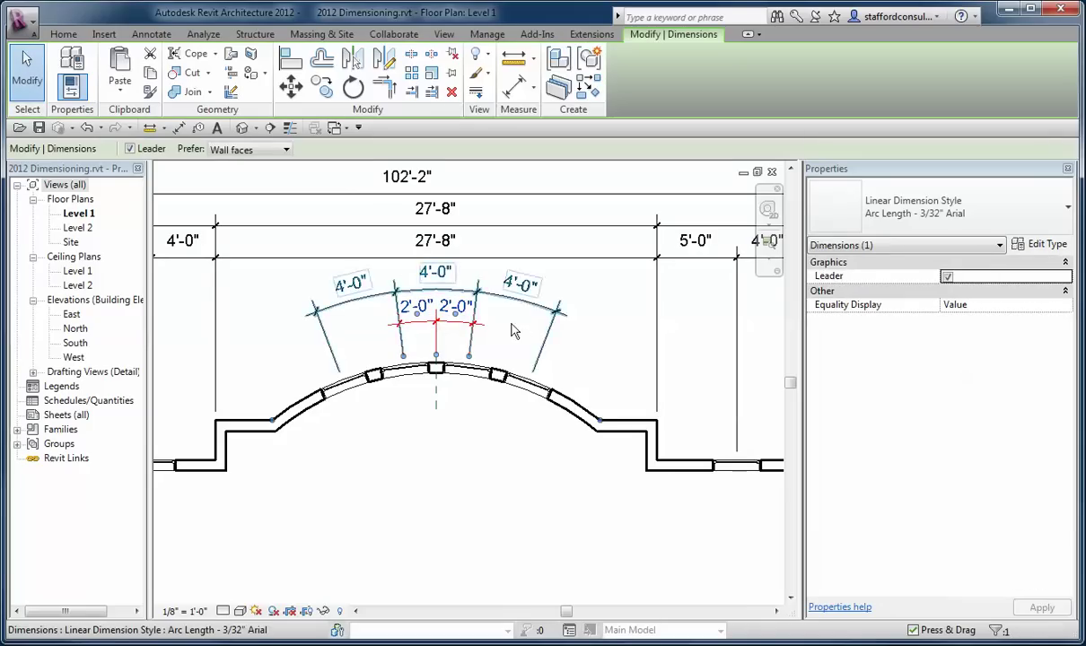
pyautogui.click(1041, 243)
pyautogui.scroll(-3, 304, 389)
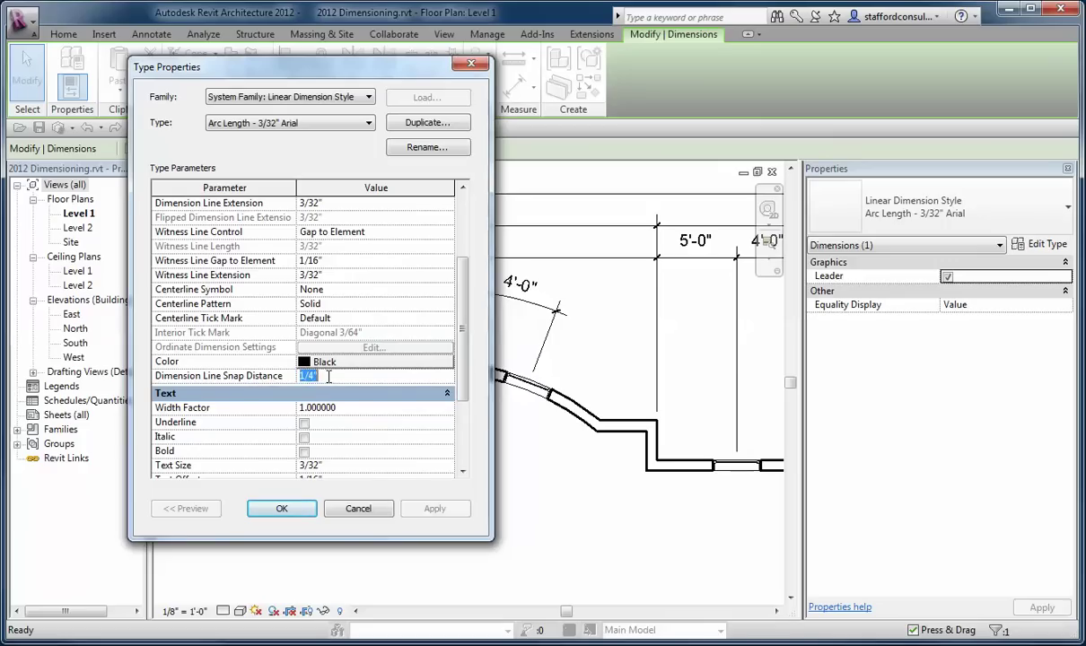
pyautogui.click(358, 509)
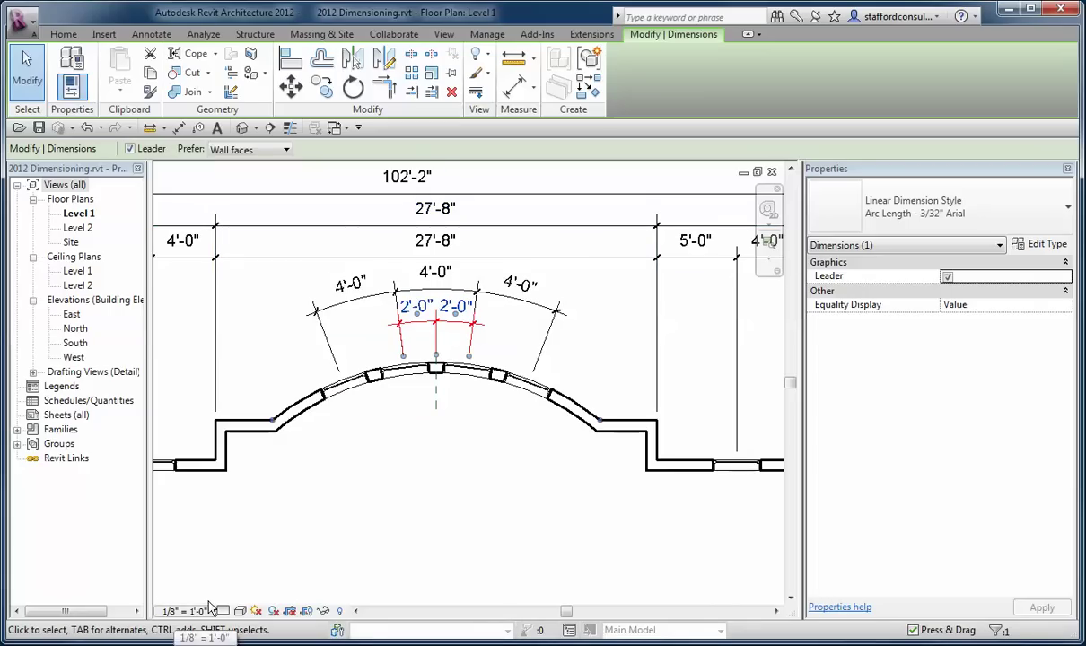
pyautogui.click(461, 456)
pyautogui.scroll(-2, 423, 415)
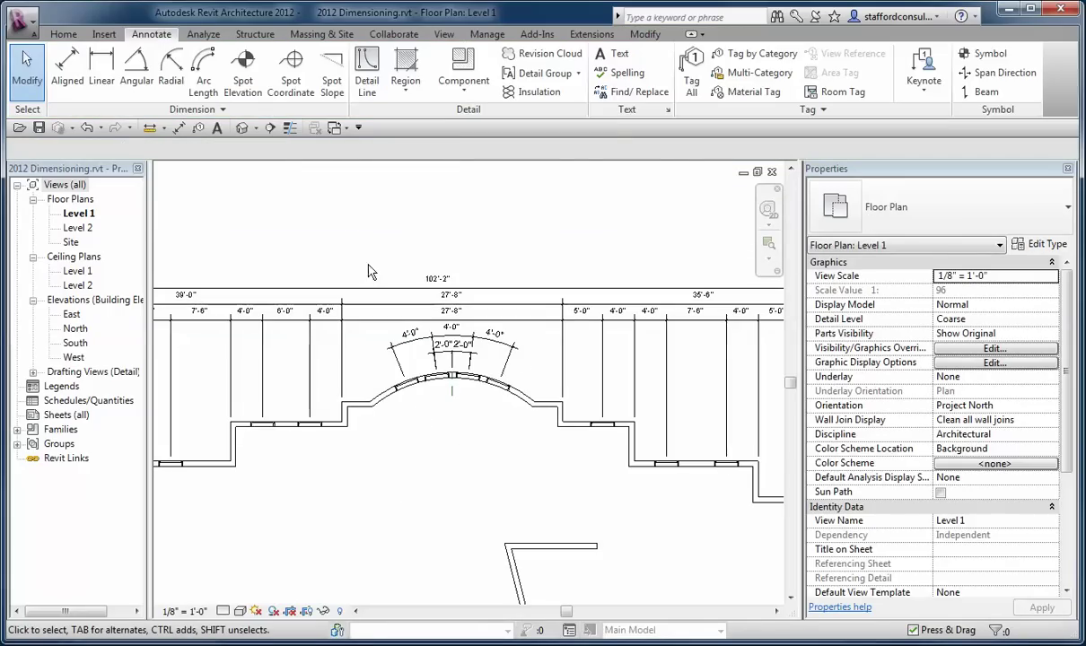
# Zoom to the lower offset walls and place a 12'-1" horizontal linear dimension between corners
pyautogui.press('z')
pyautogui.press('a')
pyautogui.press('z')
pyautogui.press('r')
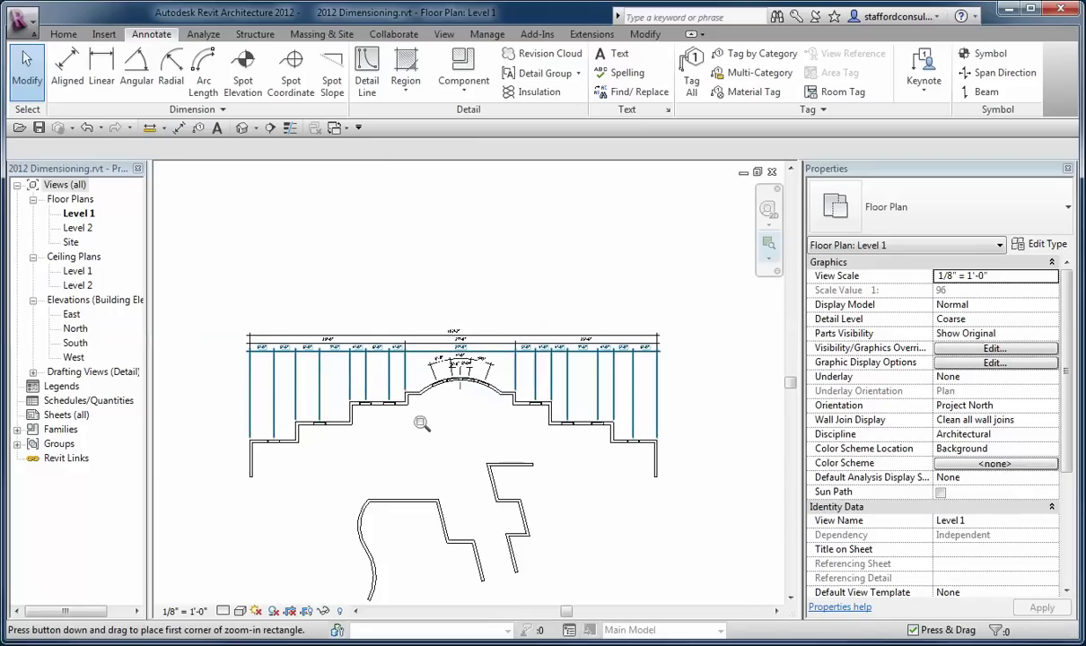
pyautogui.moveTo(371, 411); pyautogui.dragTo(516, 528)
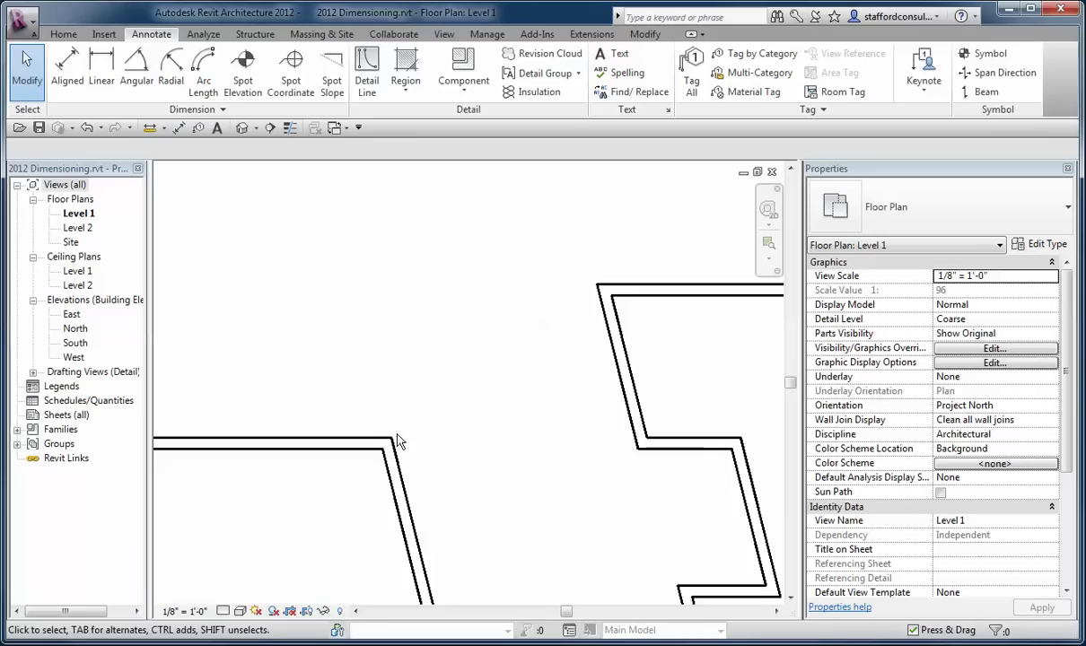
pyautogui.click(100, 70)
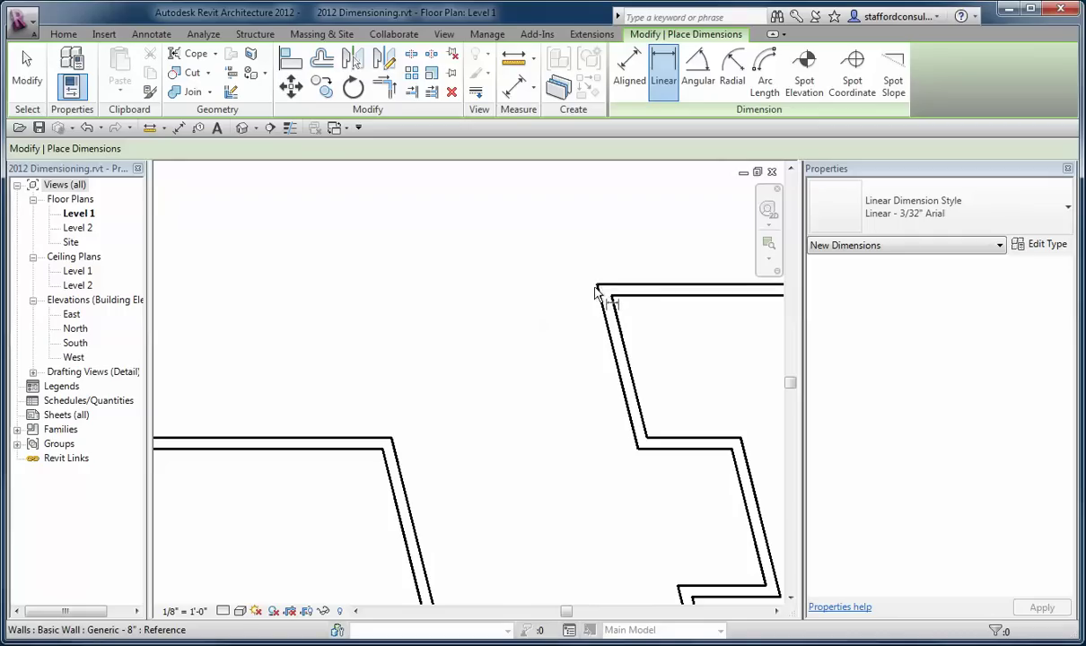
pyautogui.click(602, 294)
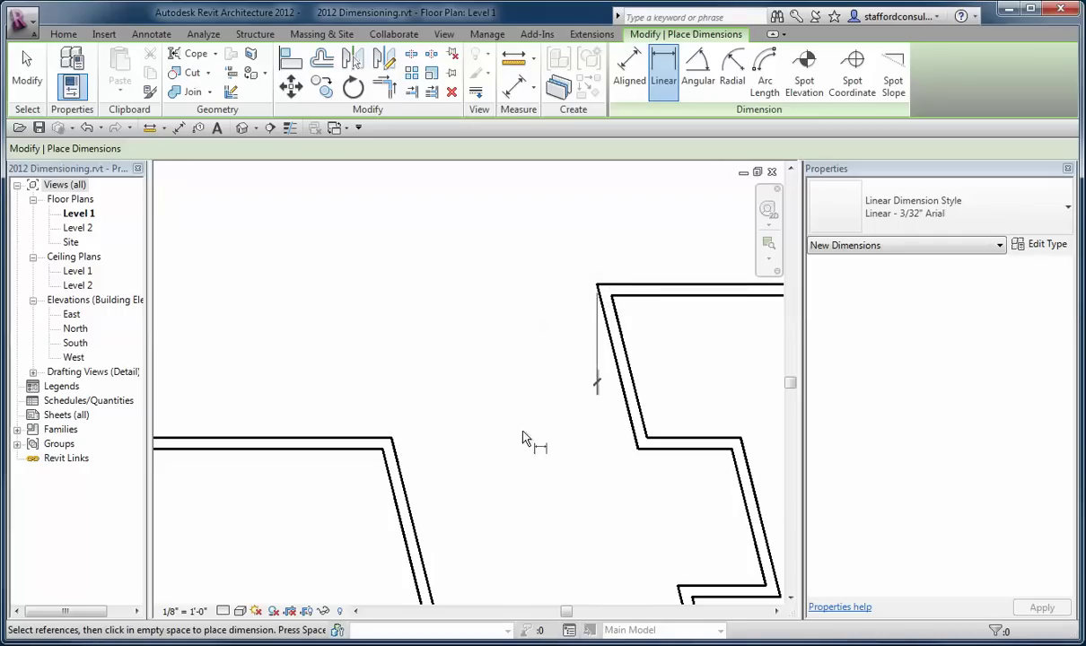
pyautogui.click(392, 444)
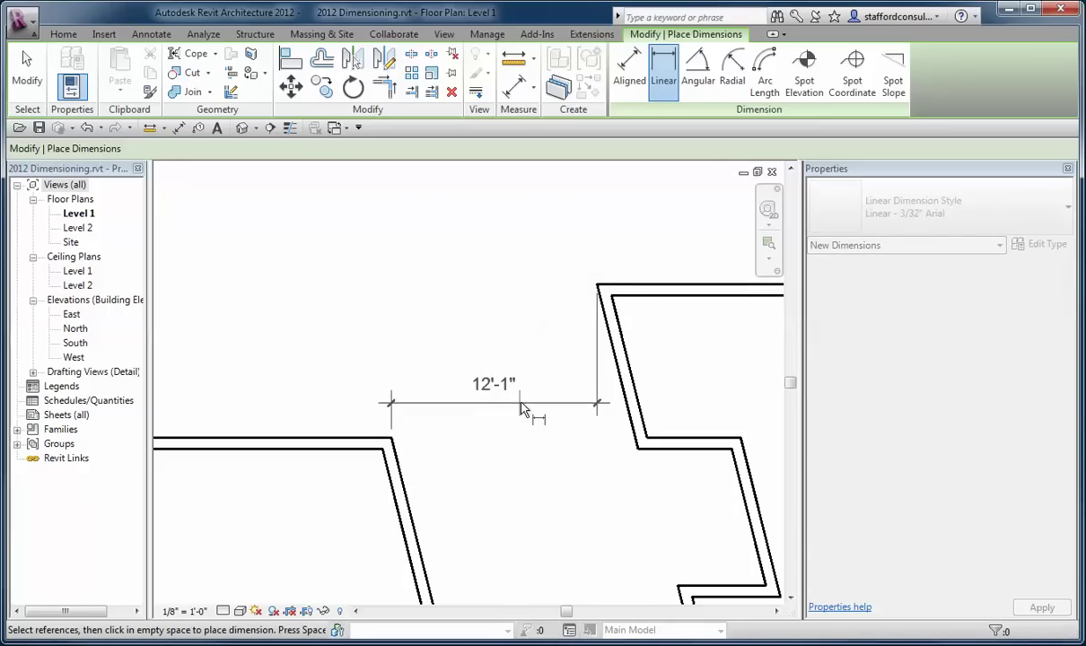
pyautogui.click(523, 410)
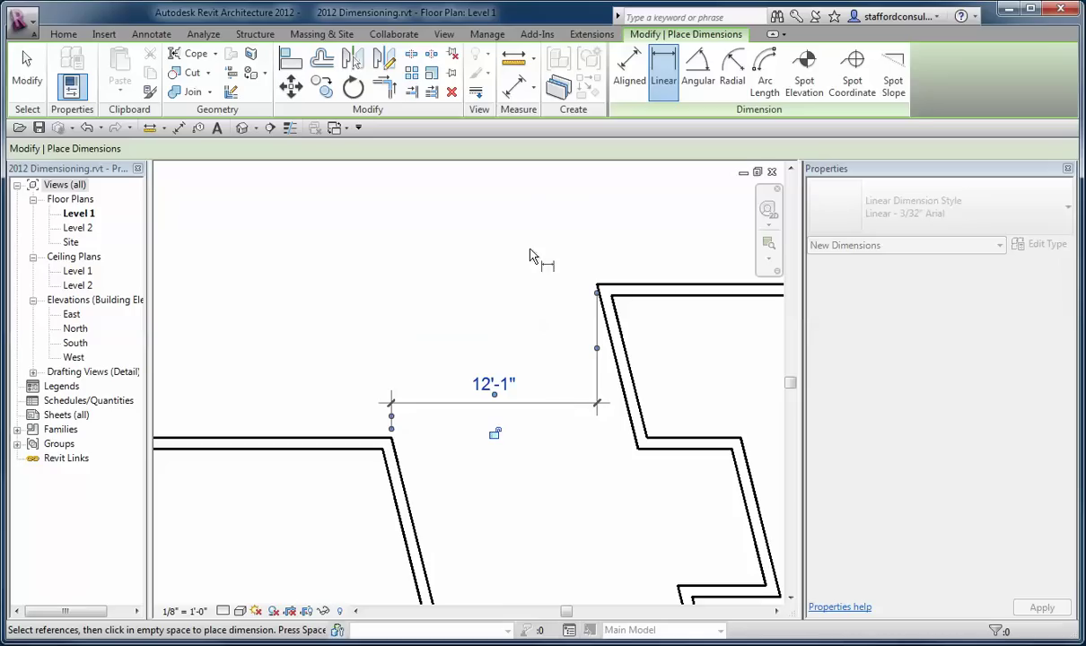
# Add a 9'-0" vertical linear dimension between the same wall corners
pyautogui.click(600, 293)
pyautogui.click(397, 442)
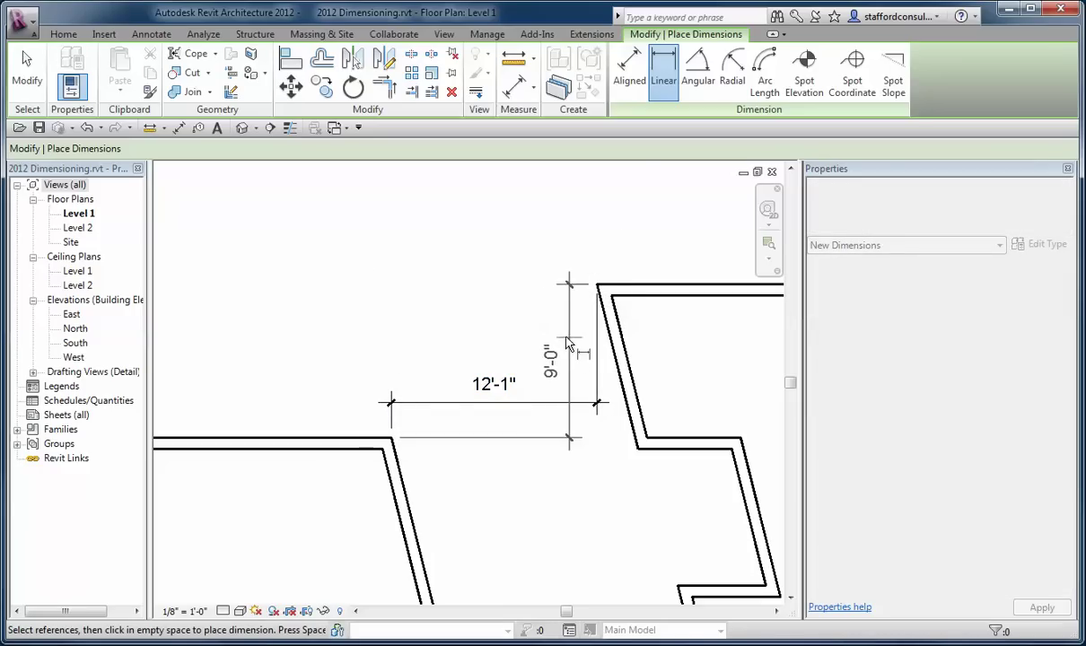
pyautogui.click(567, 344)
pyautogui.click(27, 74)
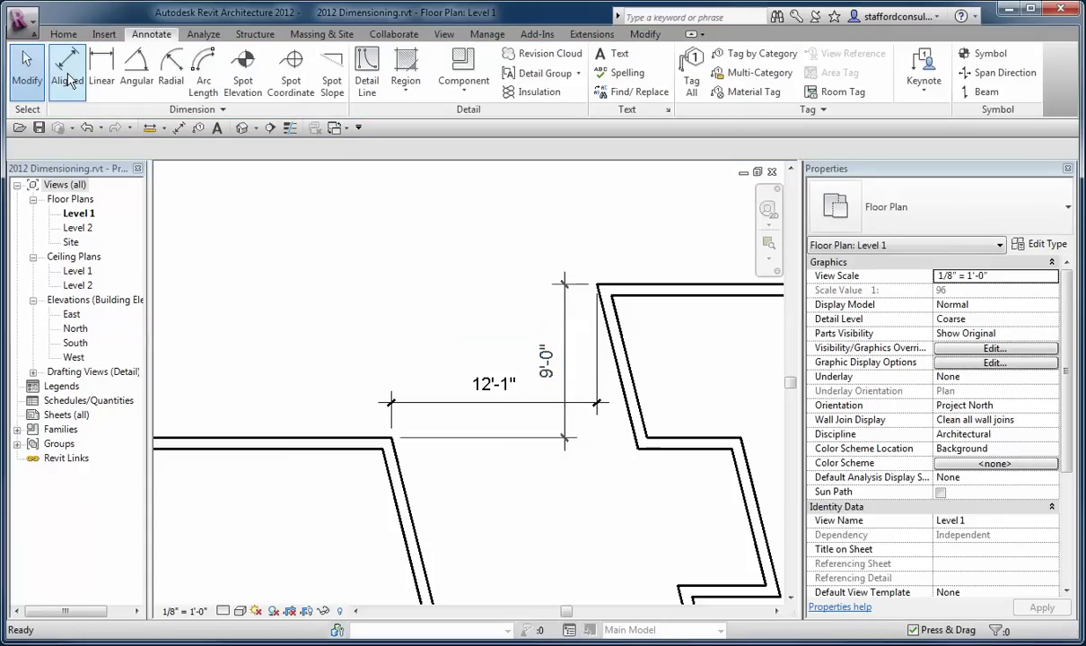
# Place a 15'-0 13/16" aligned dimension from the angled wall face to the horizontal wall
pyautogui.click(70, 70)
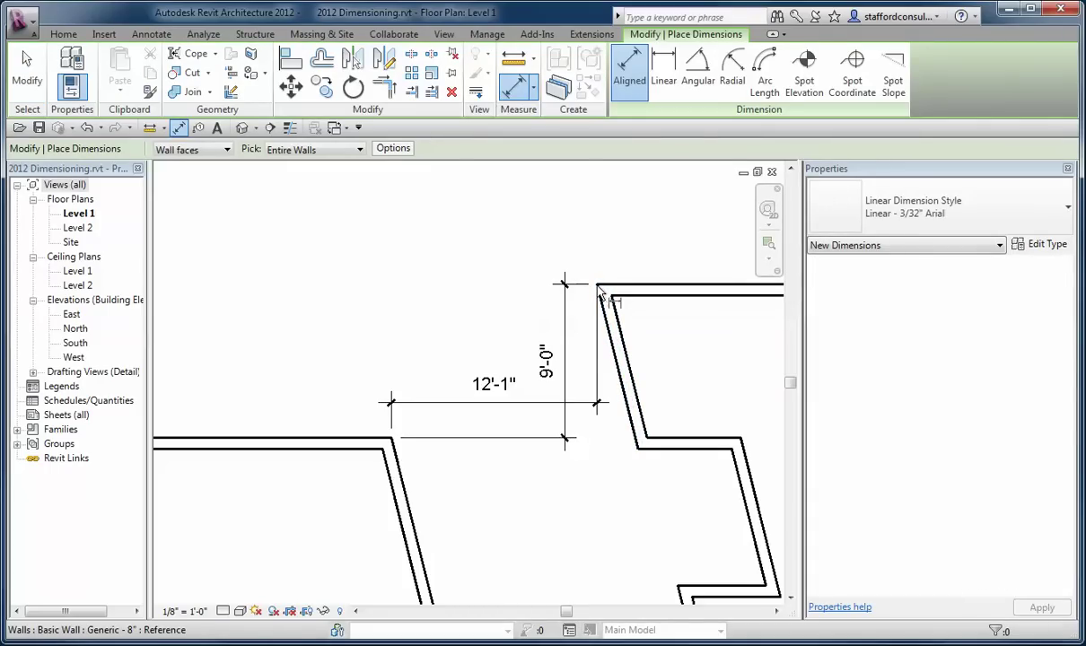
pyautogui.click(608, 332)
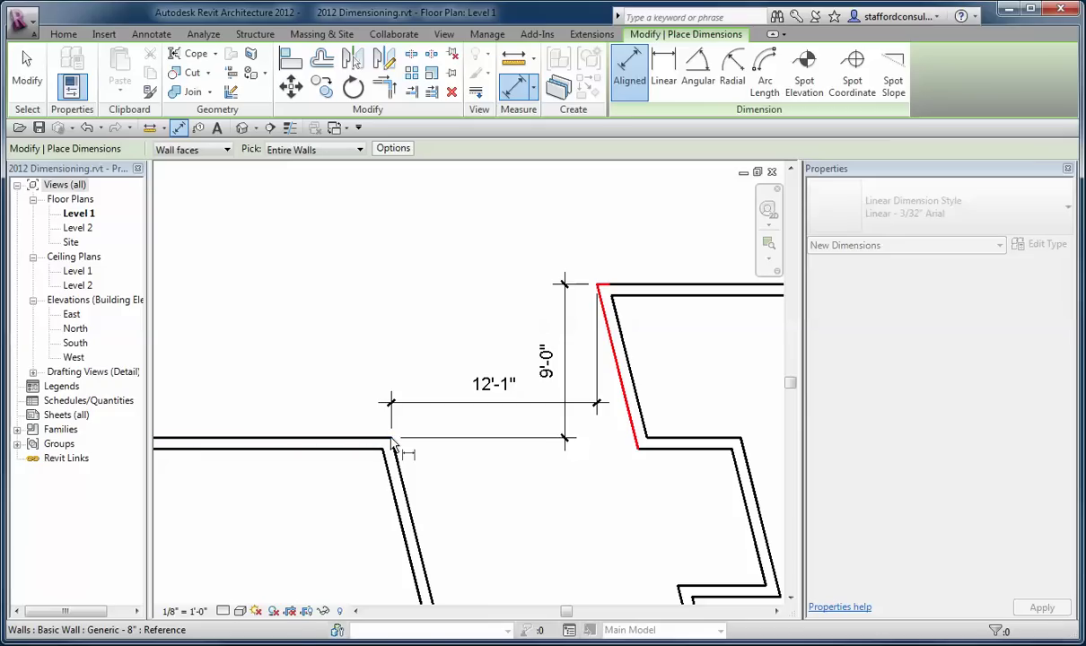
pyautogui.click(391, 439)
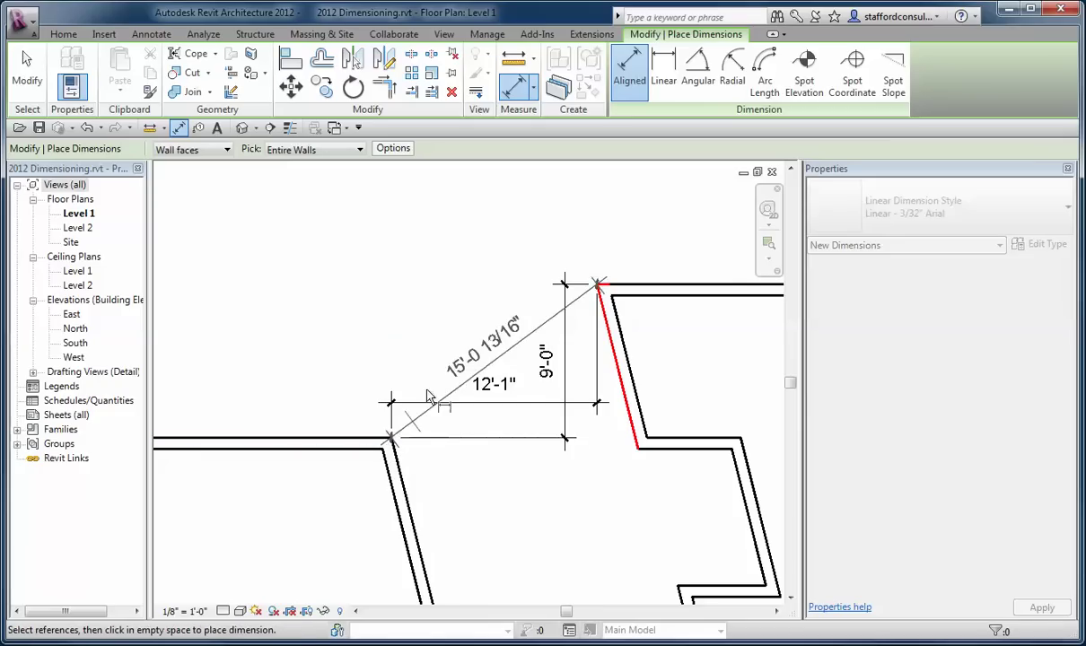
pyautogui.click(363, 350)
# Change the angled-wall dimension to the Linear Approximate type
pyautogui.press('Escape')
pyautogui.press('Escape')
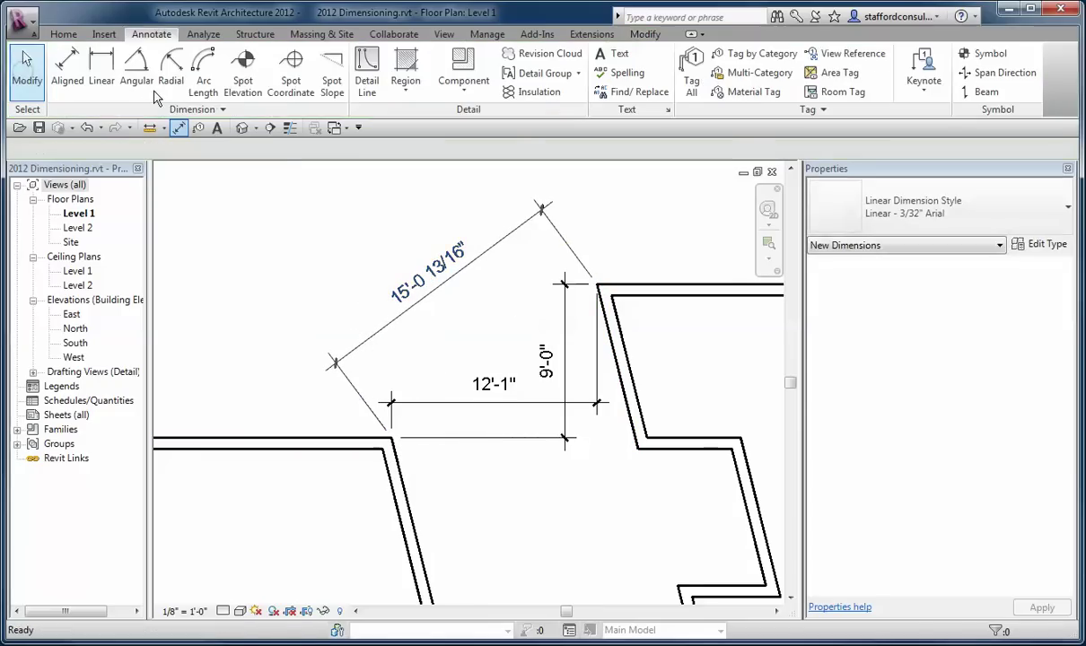
pyautogui.click(525, 230)
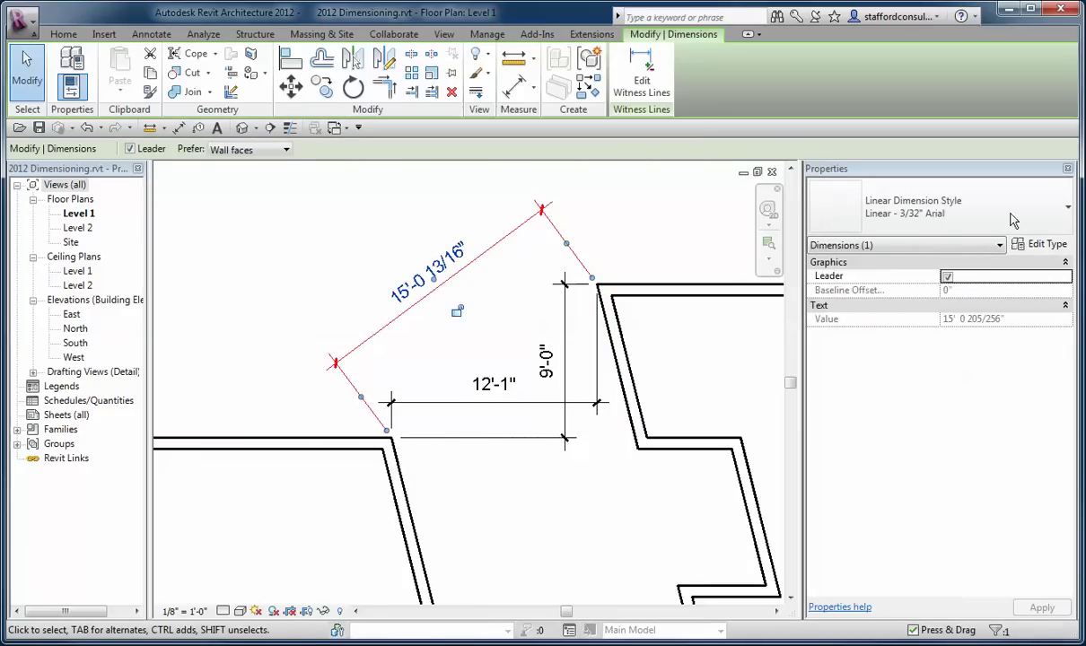
pyautogui.click(1032, 245)
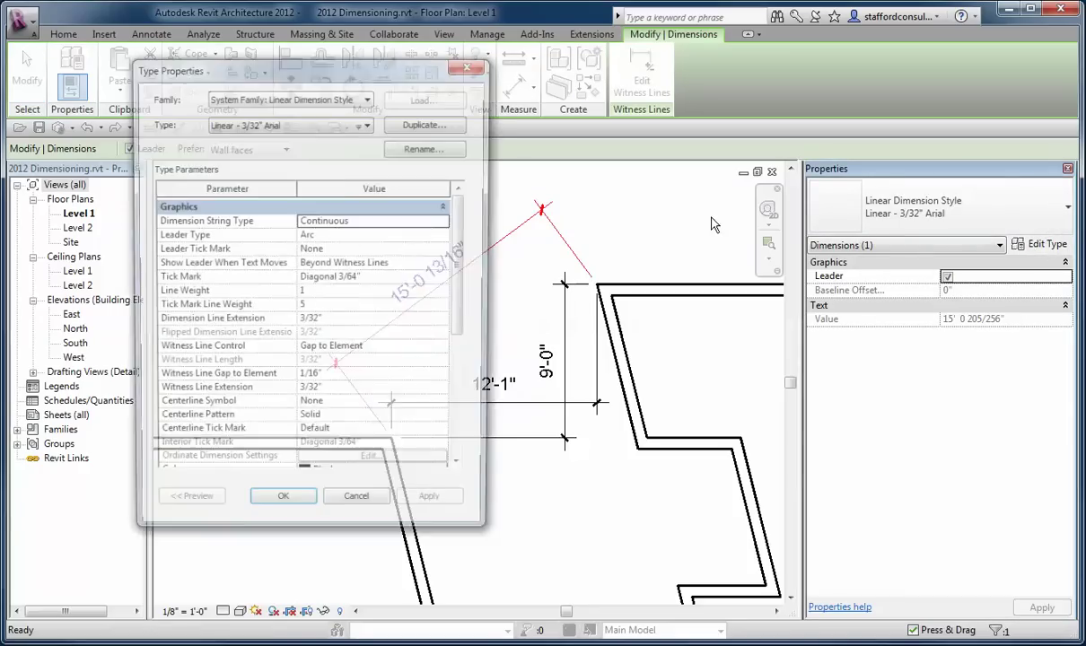
pyautogui.click(368, 123)
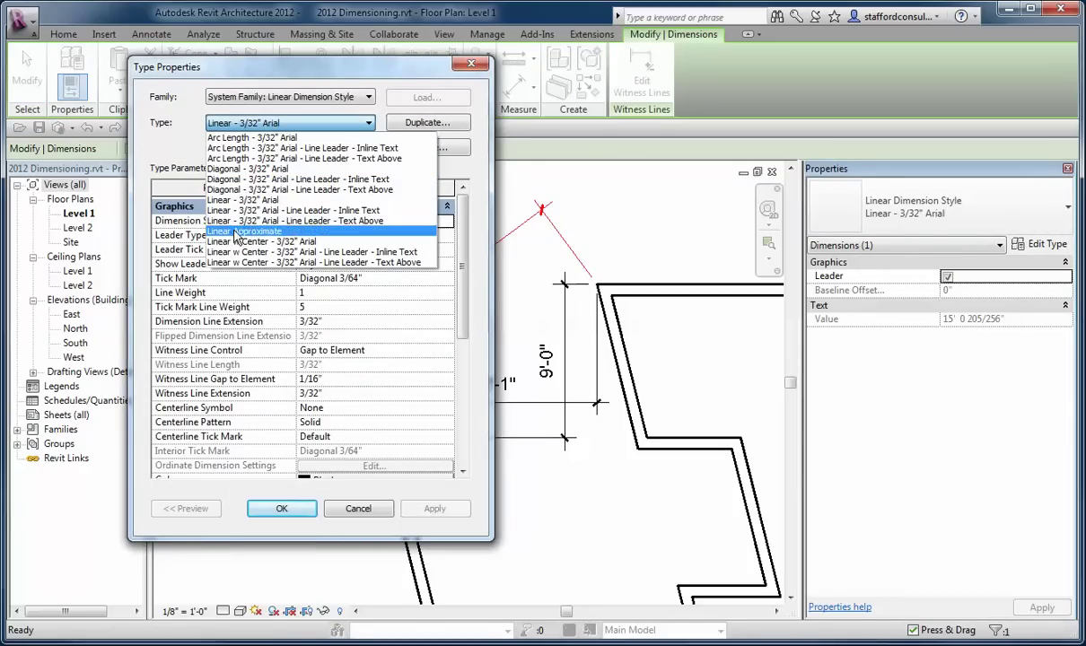
pyautogui.click(237, 232)
pyautogui.click(300, 515)
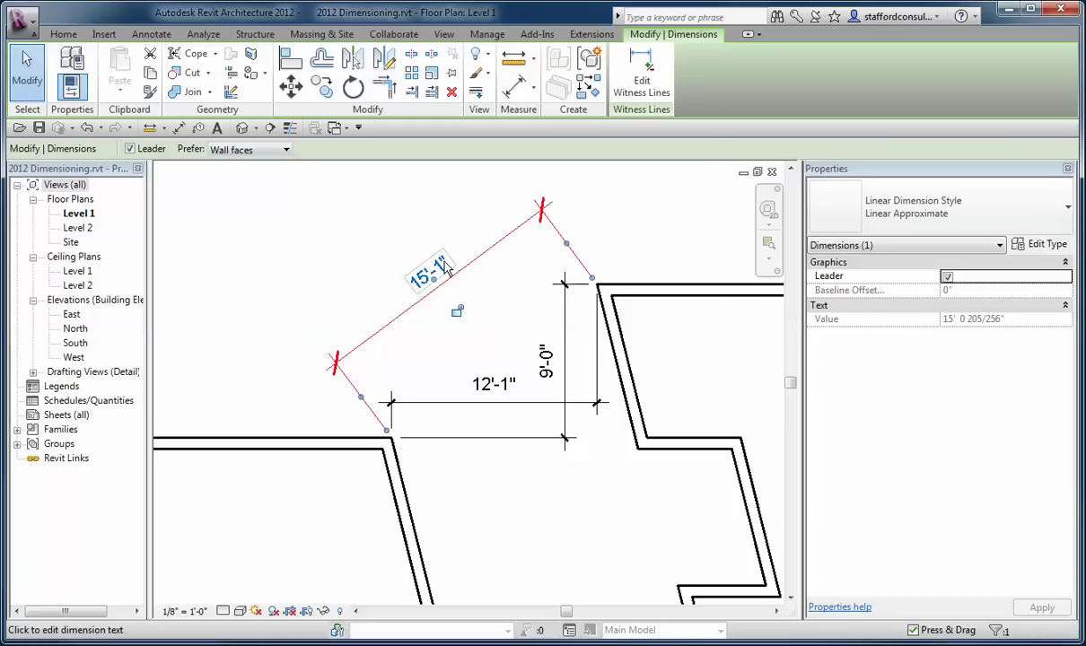
# Add the suffix 'Approx.' so the dimension reads 15'-1" Approx
pyautogui.click(466, 274)
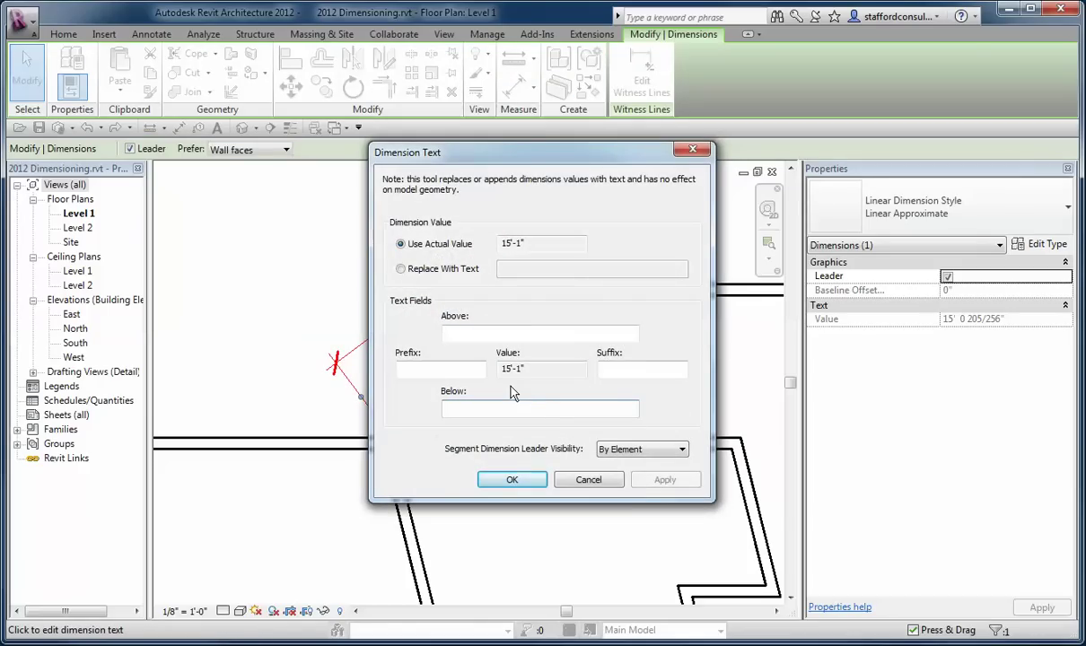
pyautogui.click(616, 368)
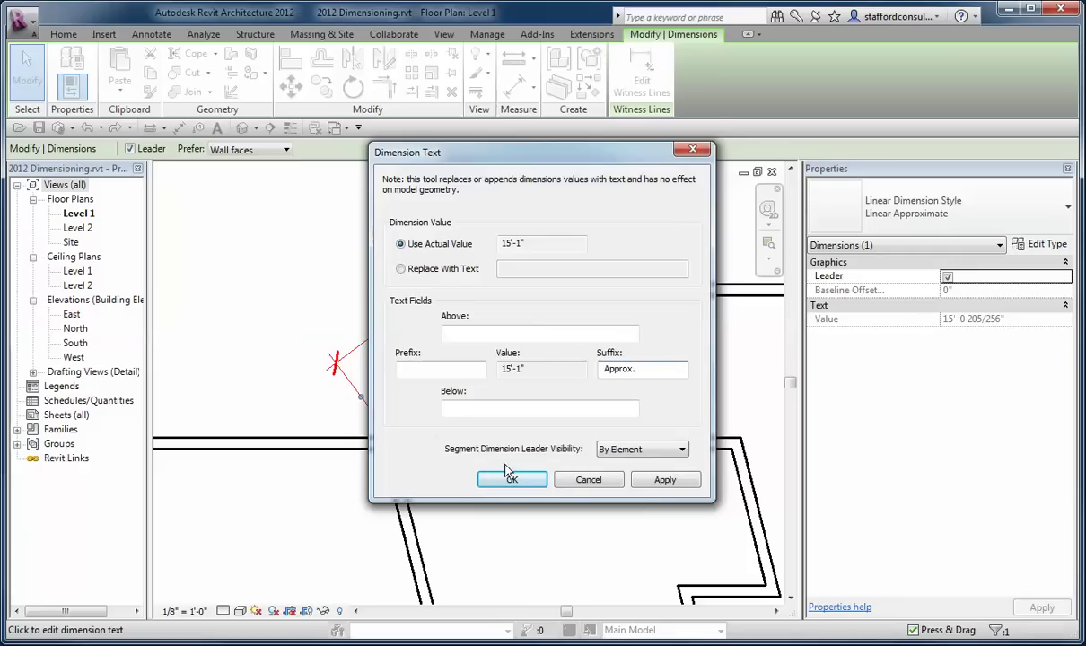
pyautogui.click(531, 477)
pyautogui.click(330, 269)
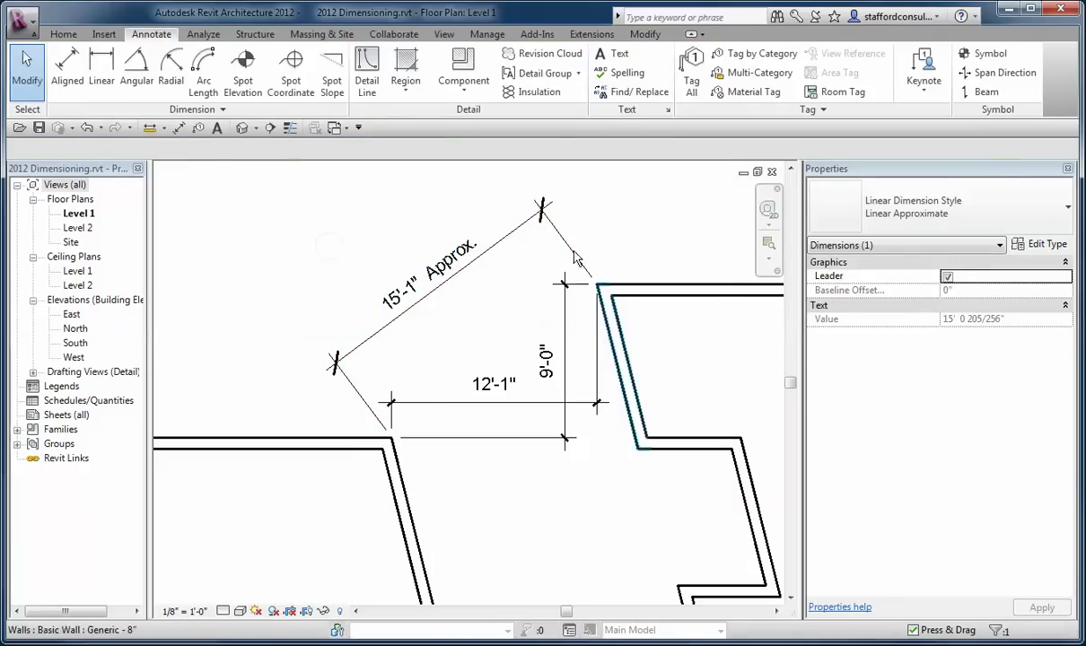
# Place two 104° angular dimensions at the right zigzag wall corners
pyautogui.click(768, 242)
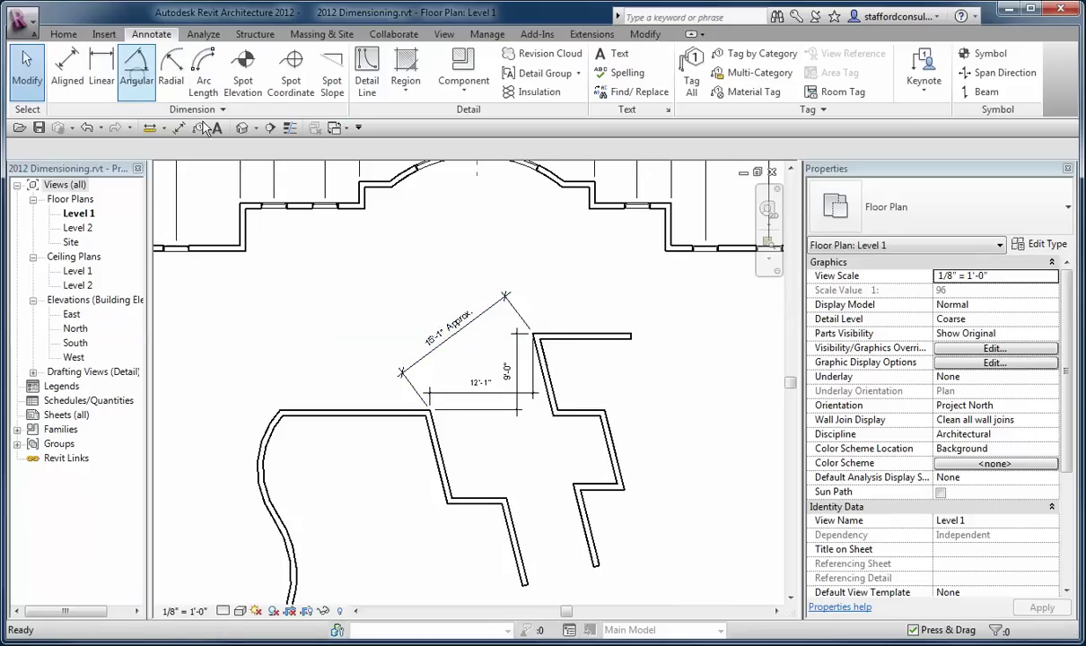
pyautogui.click(137, 74)
pyautogui.click(550, 420)
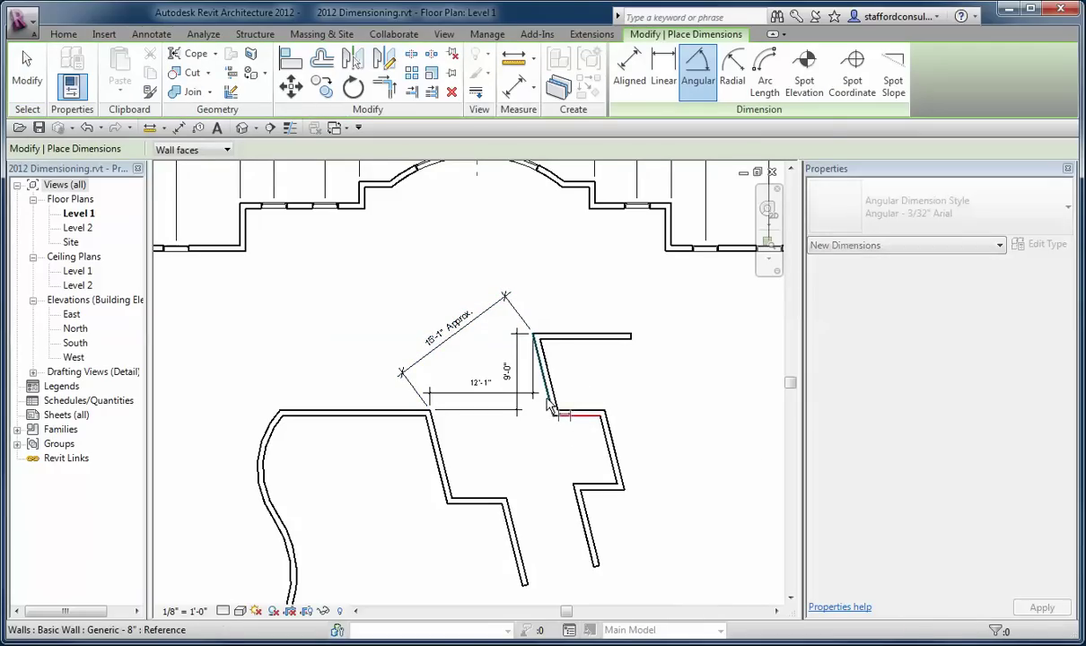
pyautogui.click(543, 377)
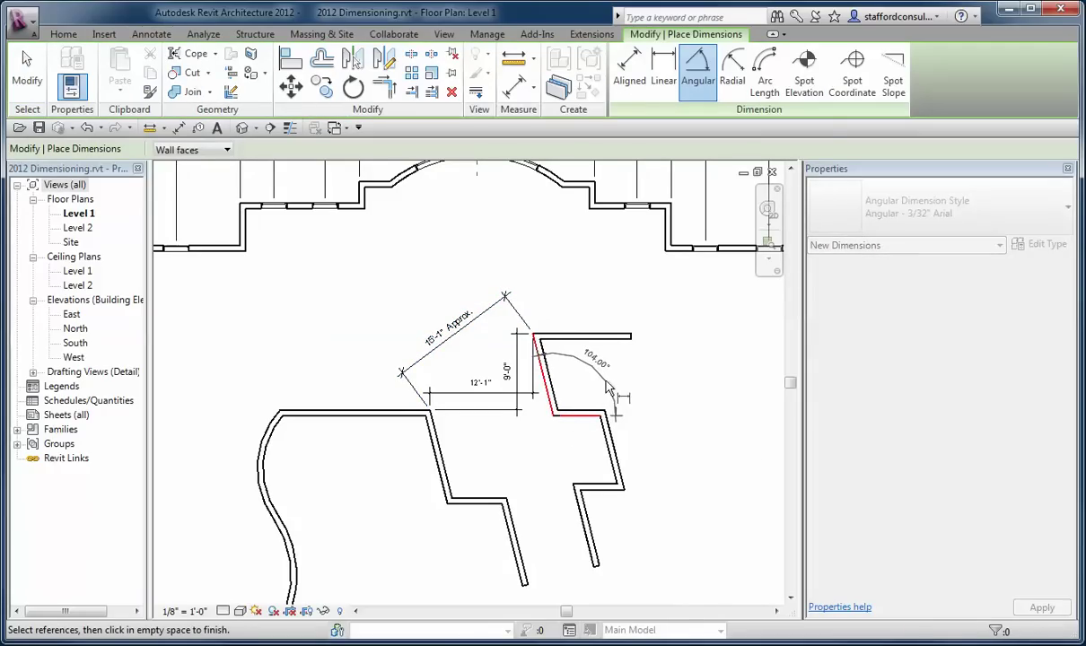
pyautogui.click(609, 386)
pyautogui.click(614, 473)
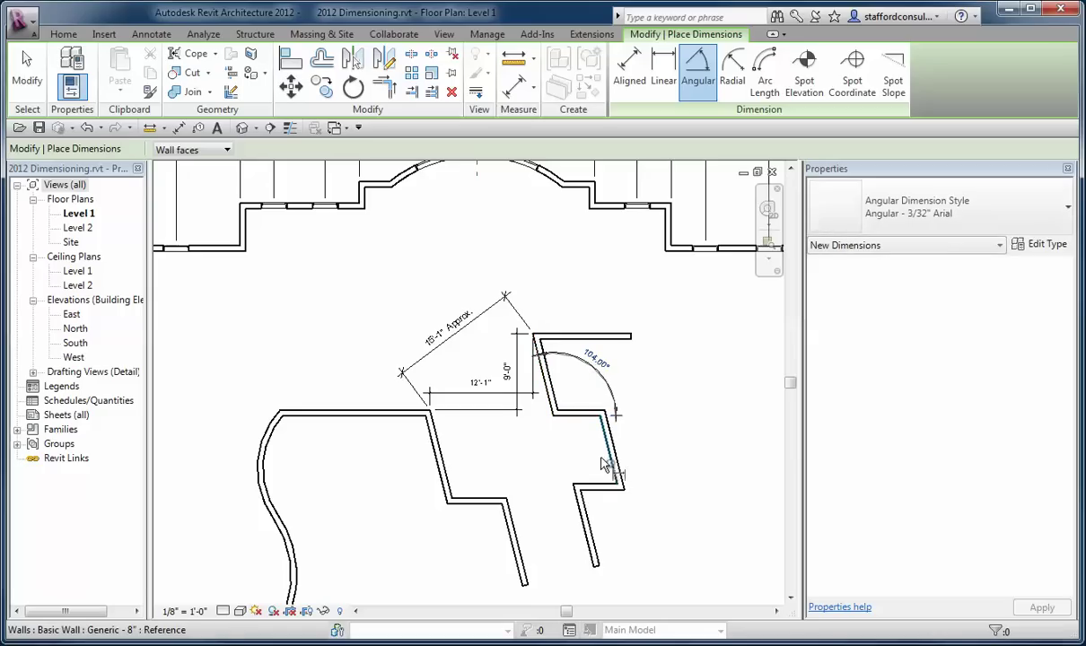
pyautogui.click(557, 418)
pyautogui.click(584, 450)
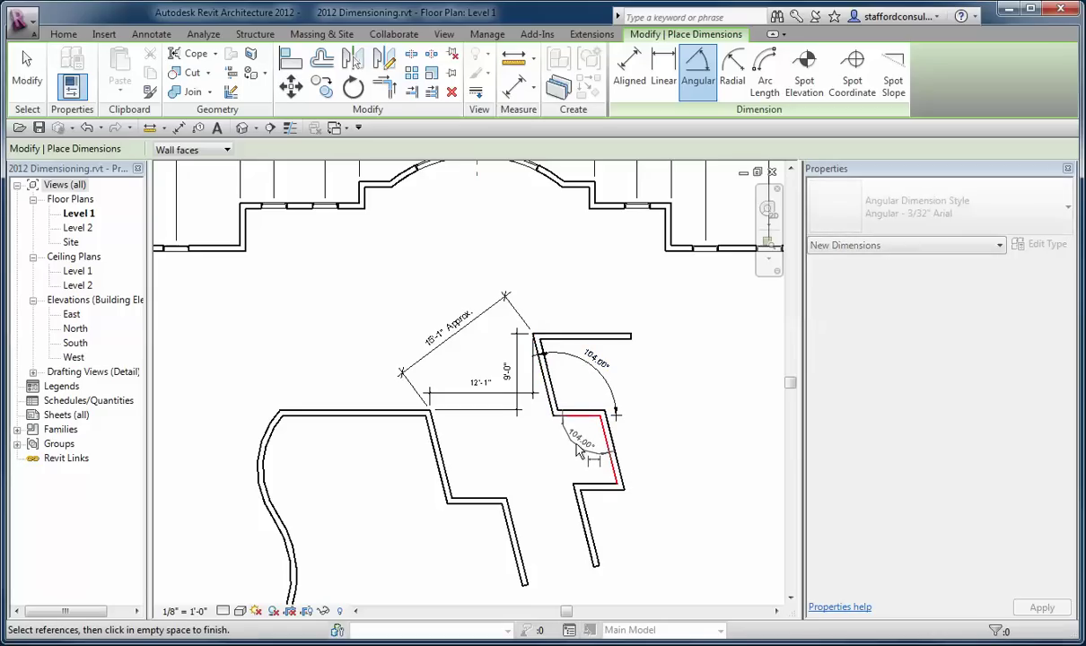
pyautogui.click(603, 500)
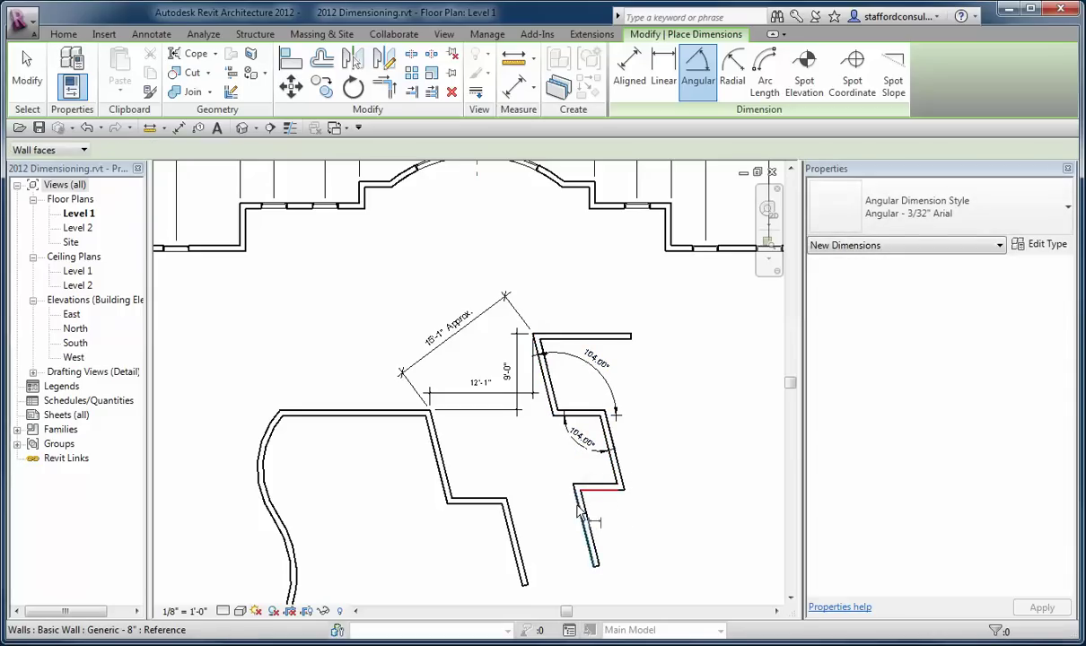
# Add 104° angular dimensions at the corners of the left zigzag wall group
pyautogui.click(578, 510)
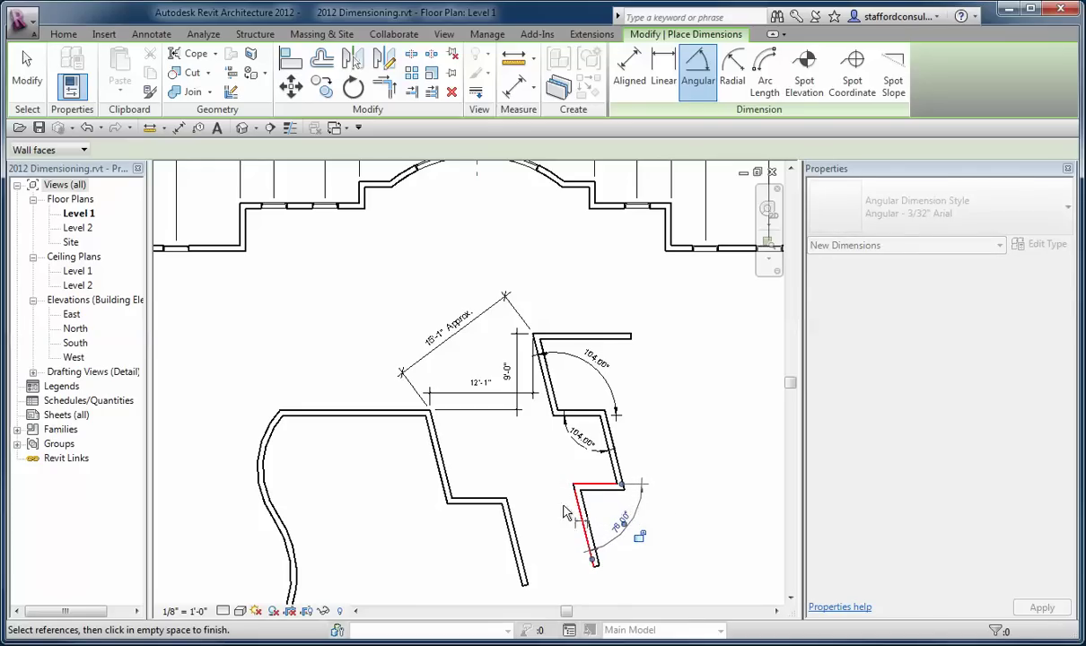
pyautogui.click(517, 502)
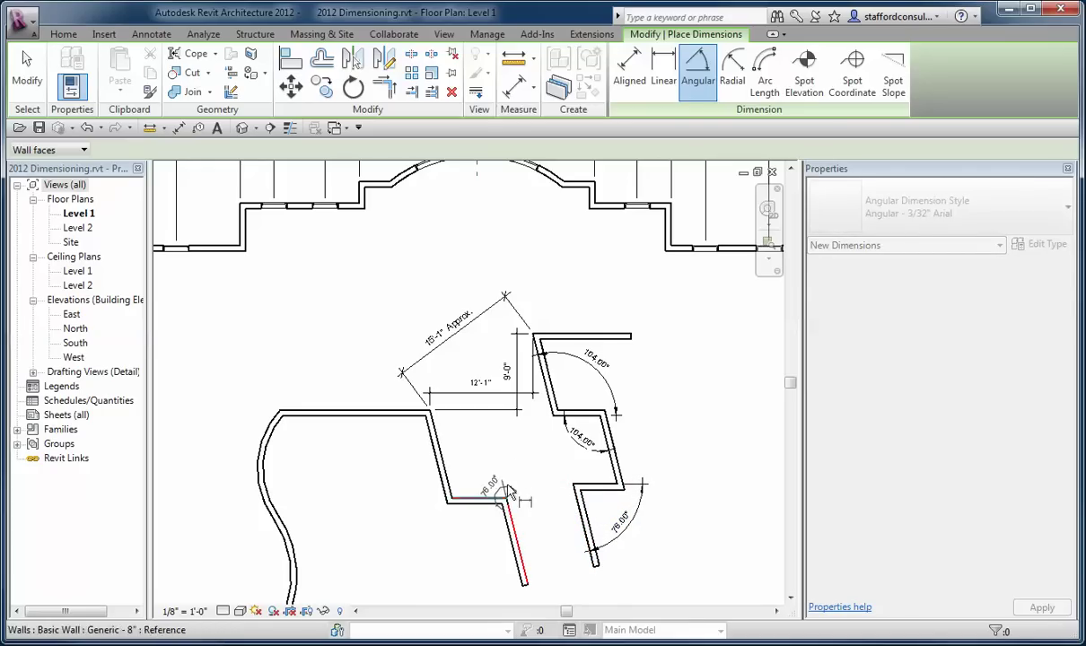
pyautogui.click(437, 440)
pyautogui.click(483, 490)
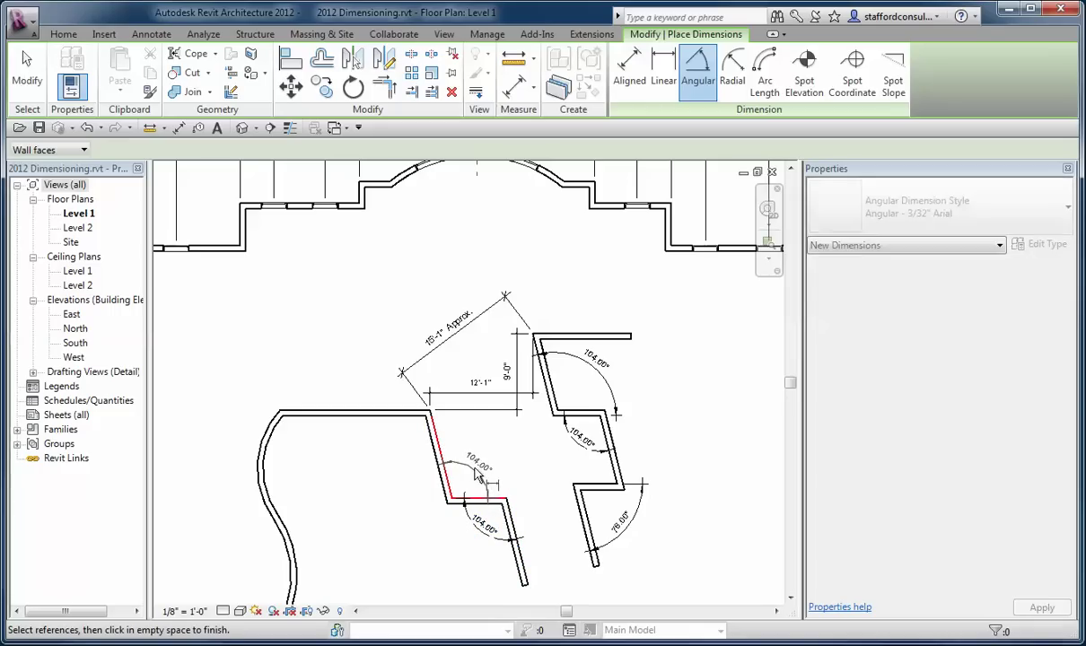
pyautogui.click(420, 422)
pyautogui.click(396, 413)
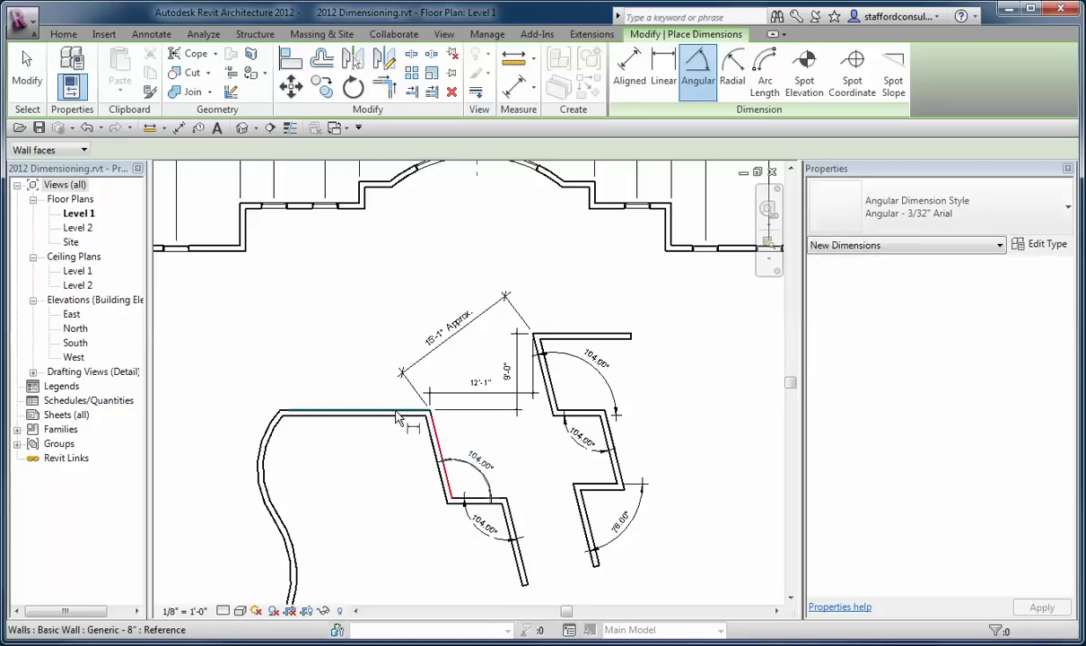
pyautogui.click(433, 430)
pyautogui.click(383, 456)
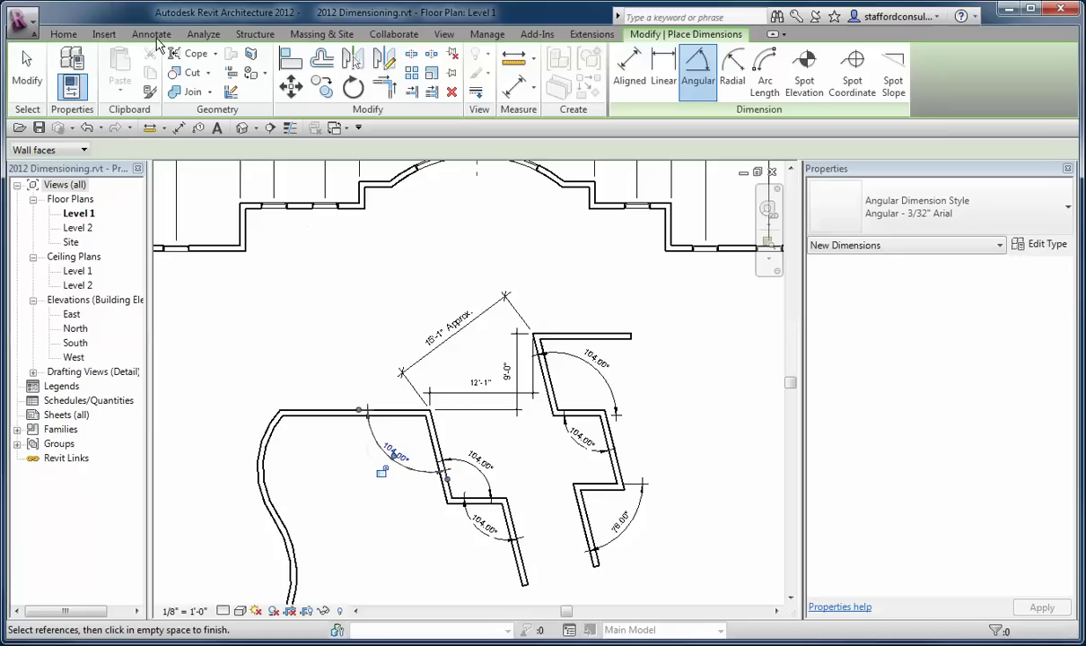
pyautogui.click(151, 34)
pyautogui.click(170, 68)
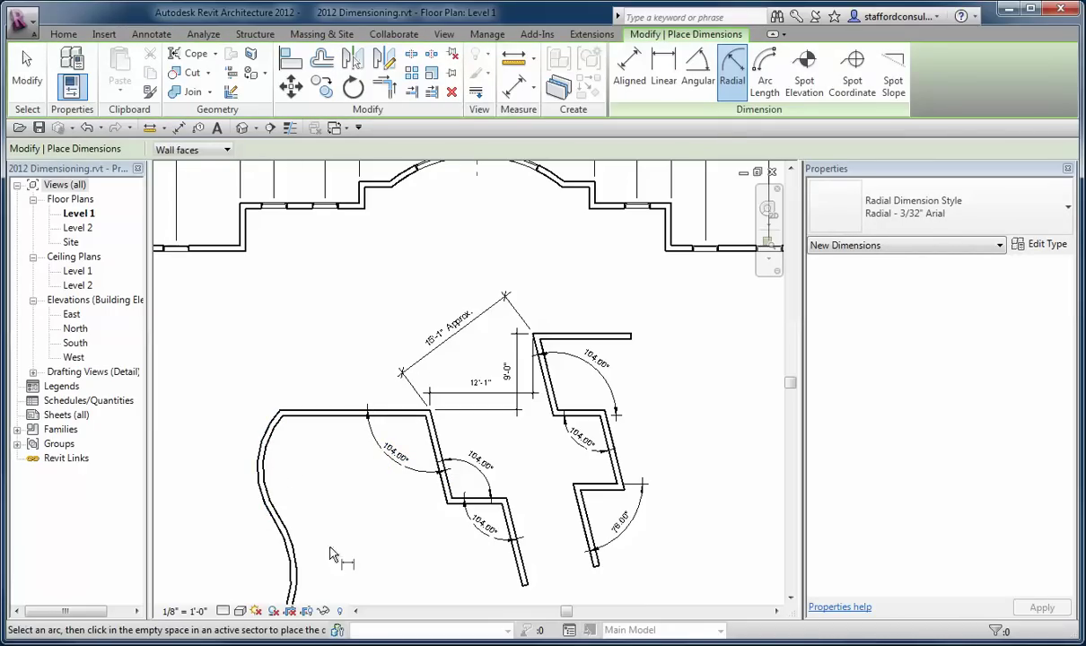
# Place R 10'-0" and R 12'-0" radial dimensions on the curved lower walls
pyautogui.click(262, 473)
pyautogui.click(274, 476)
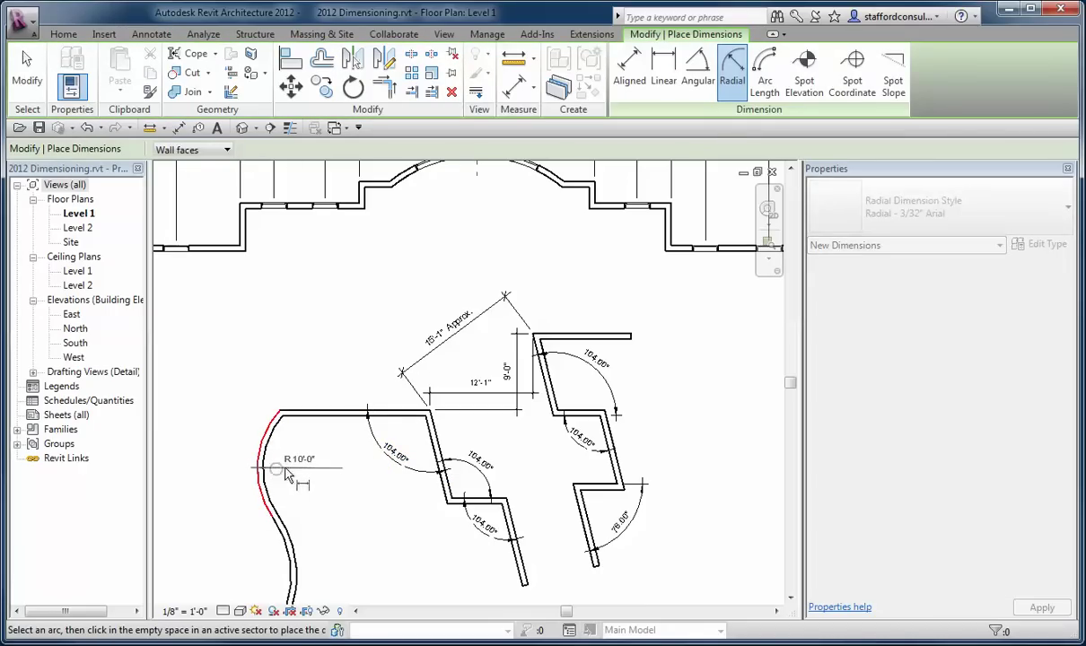
pyautogui.click(289, 573)
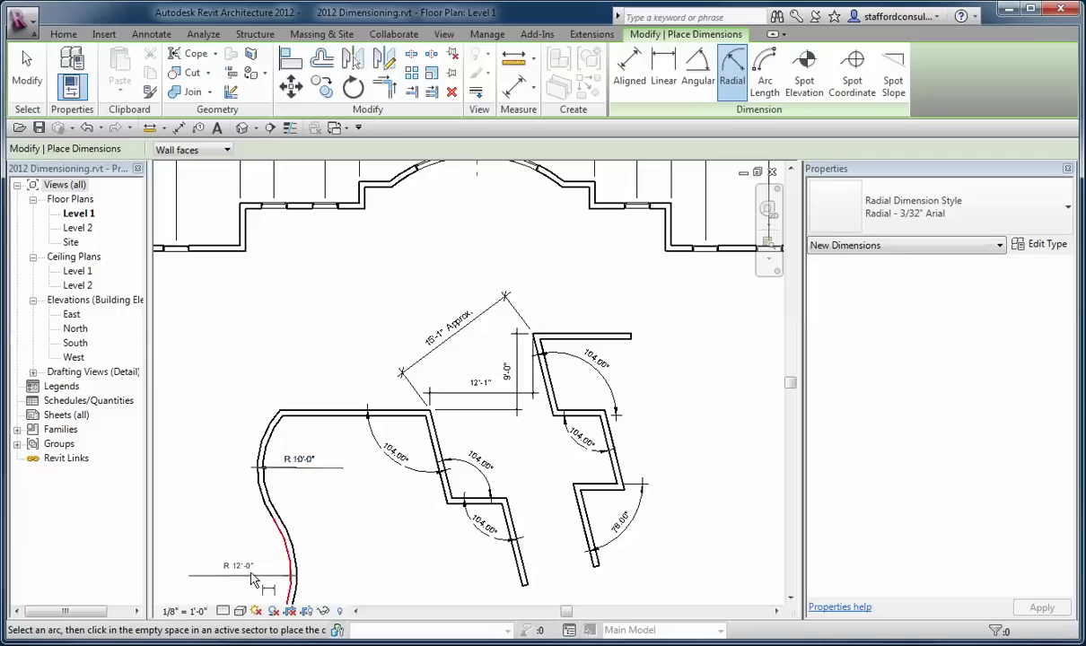
pyautogui.click(191, 575)
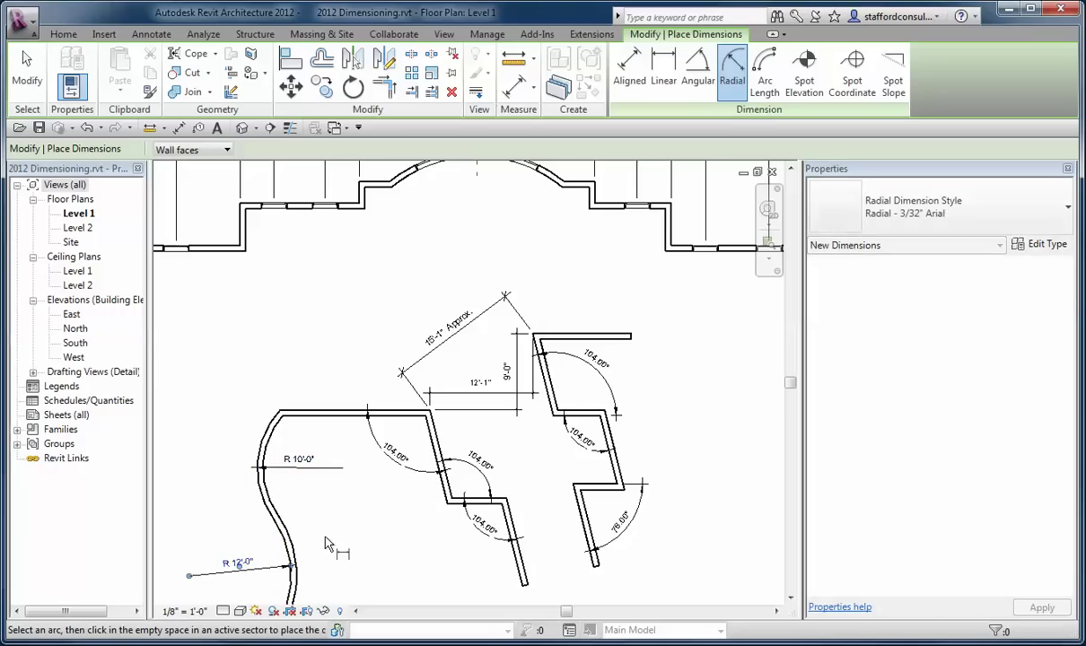
# Shorten the R 10'-0" leader and turn on Center Marks in the radial dimension type
pyautogui.click(47, 88)
pyautogui.click(241, 563)
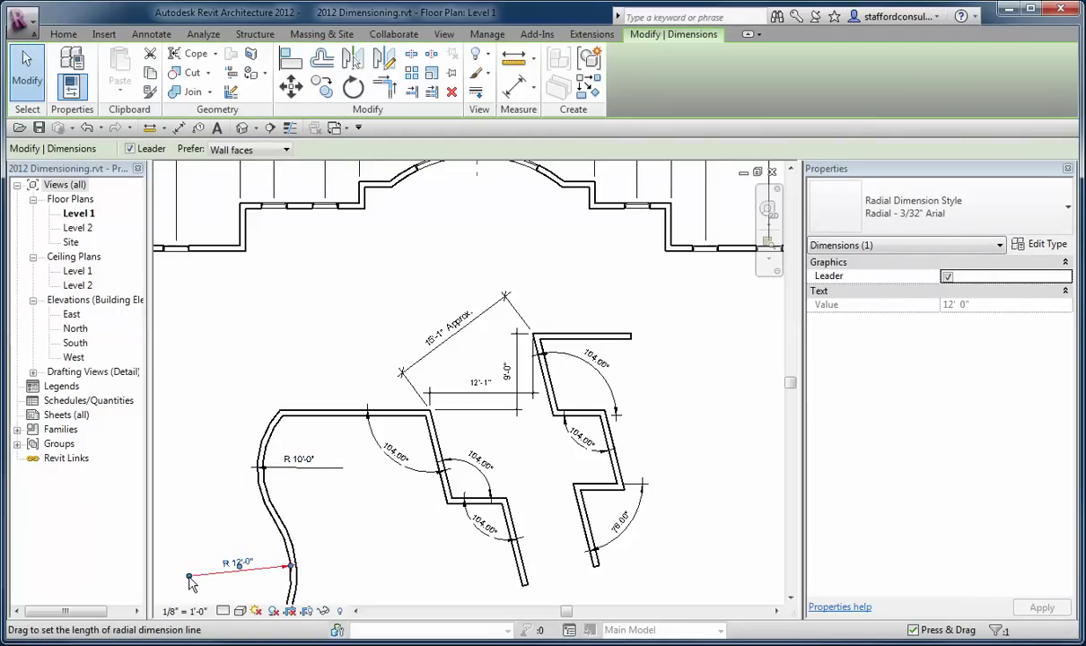
pyautogui.click(309, 467)
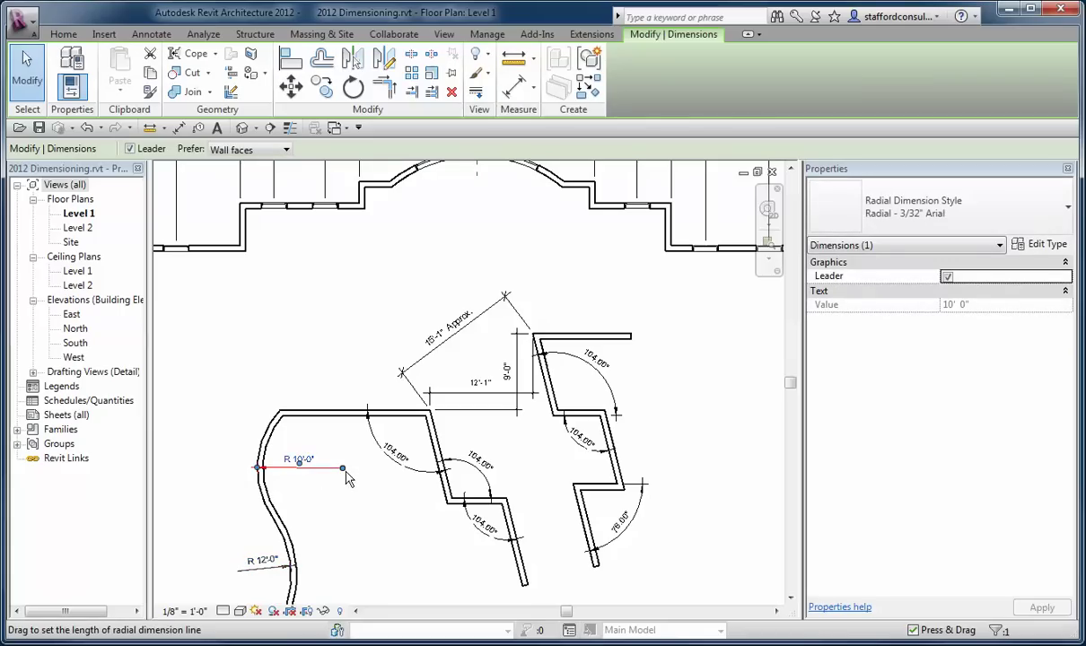
pyautogui.moveTo(344, 470); pyautogui.dragTo(315, 471)
pyautogui.click(1052, 246)
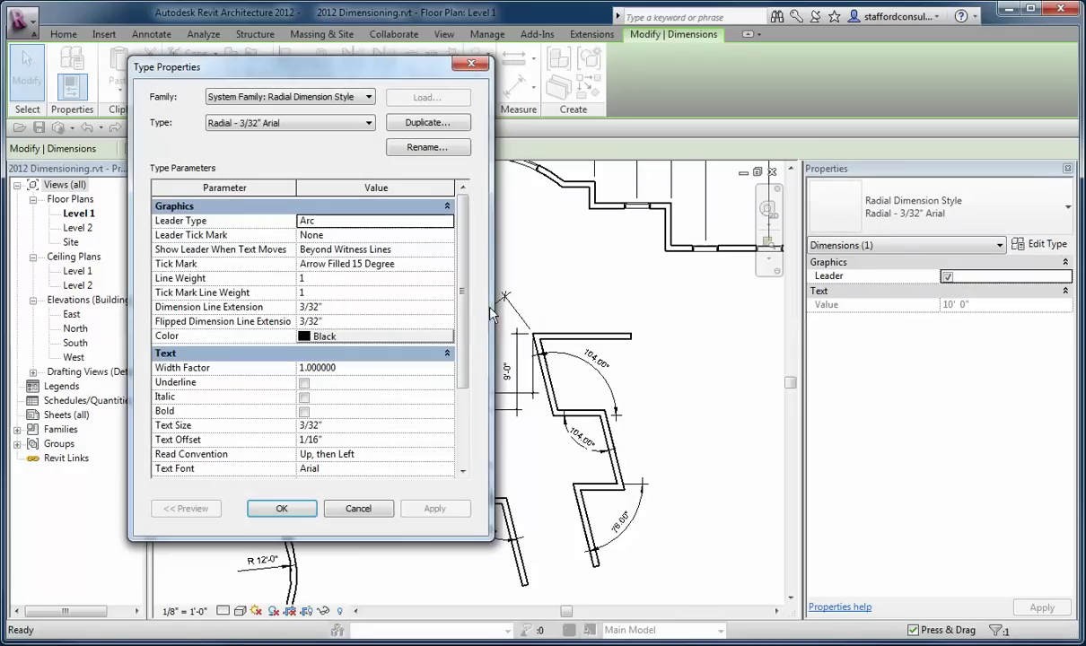
pyautogui.scroll(-5, 440, 359)
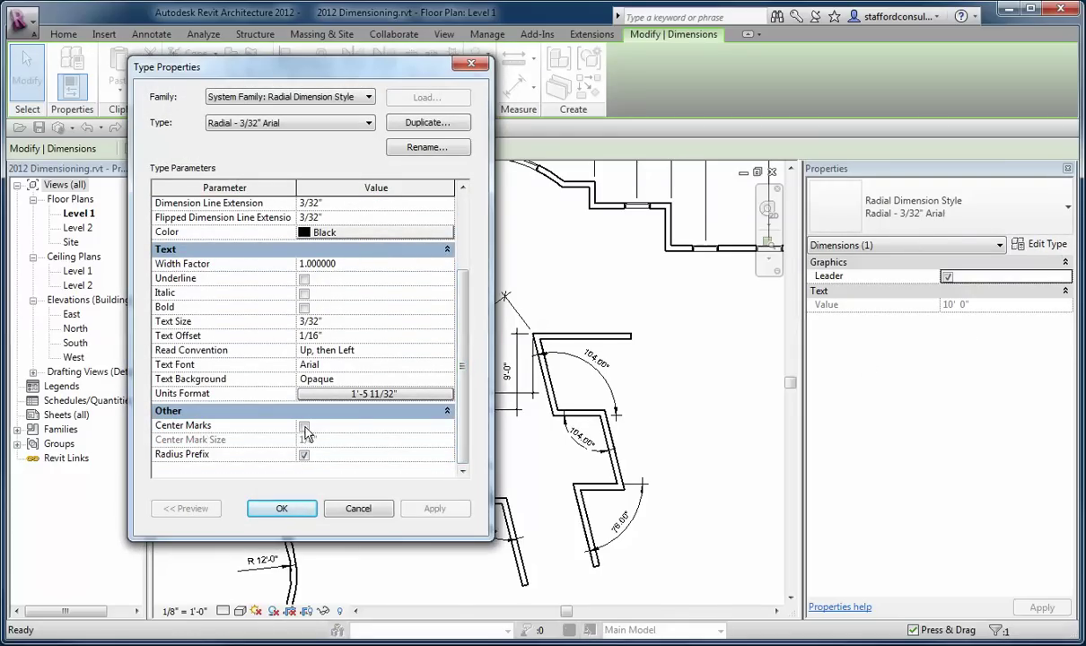
pyautogui.click(304, 428)
pyautogui.click(282, 509)
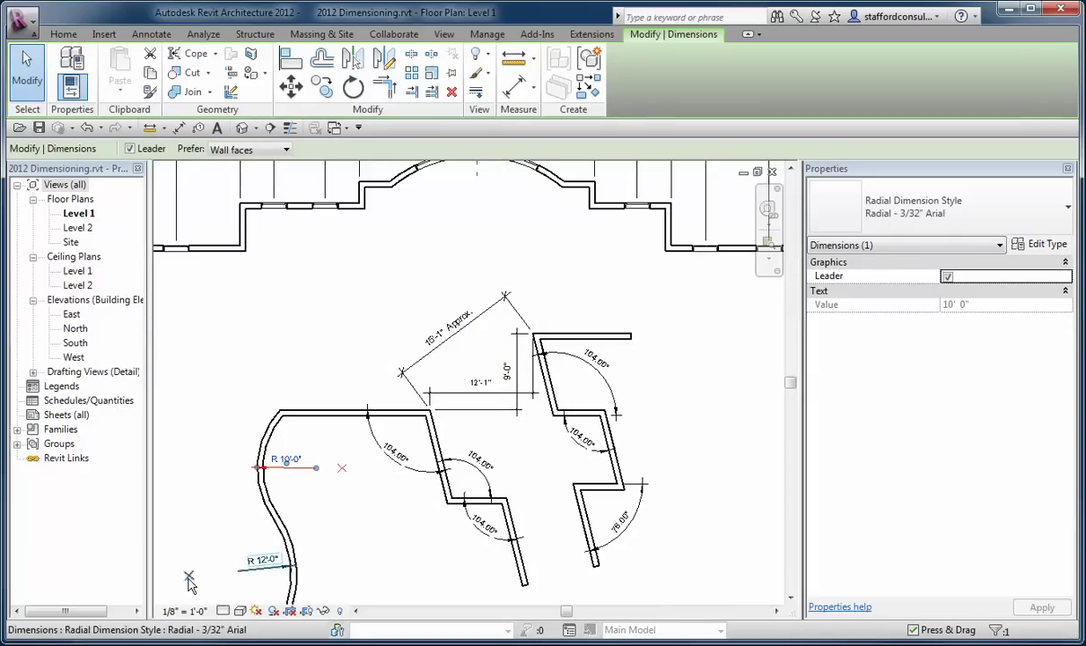
pyautogui.click(792, 178)
# Zoom to the arched wall and place an R 16'-4" radial dimension
pyautogui.press('z')
pyautogui.press('r')
pyautogui.moveTo(314, 265); pyautogui.dragTo(590, 428)
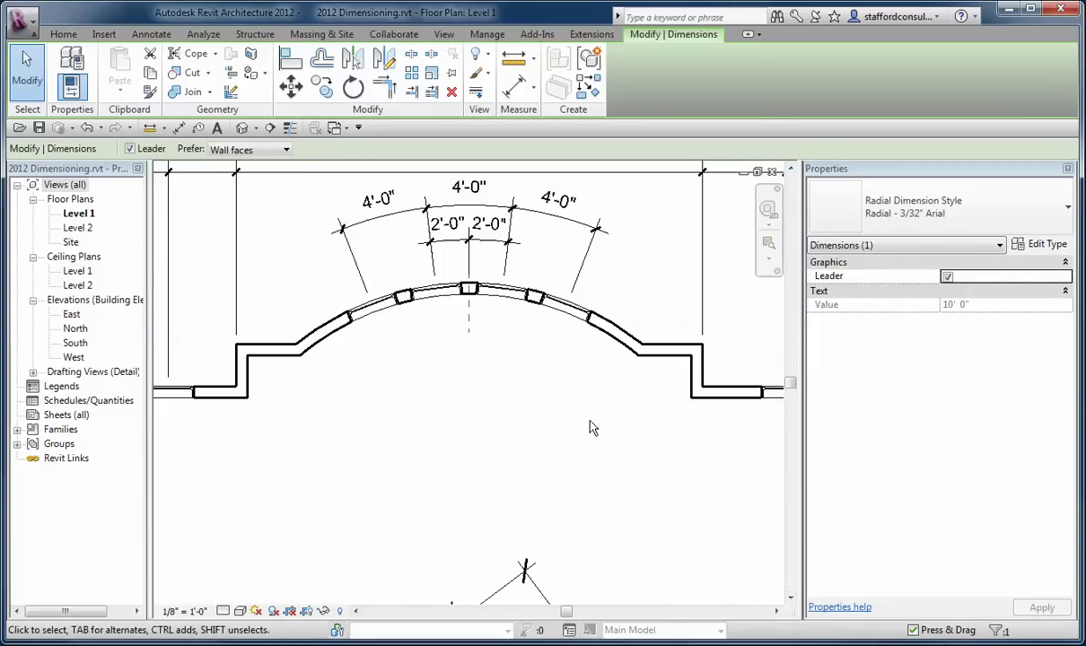
pyautogui.click(171, 36)
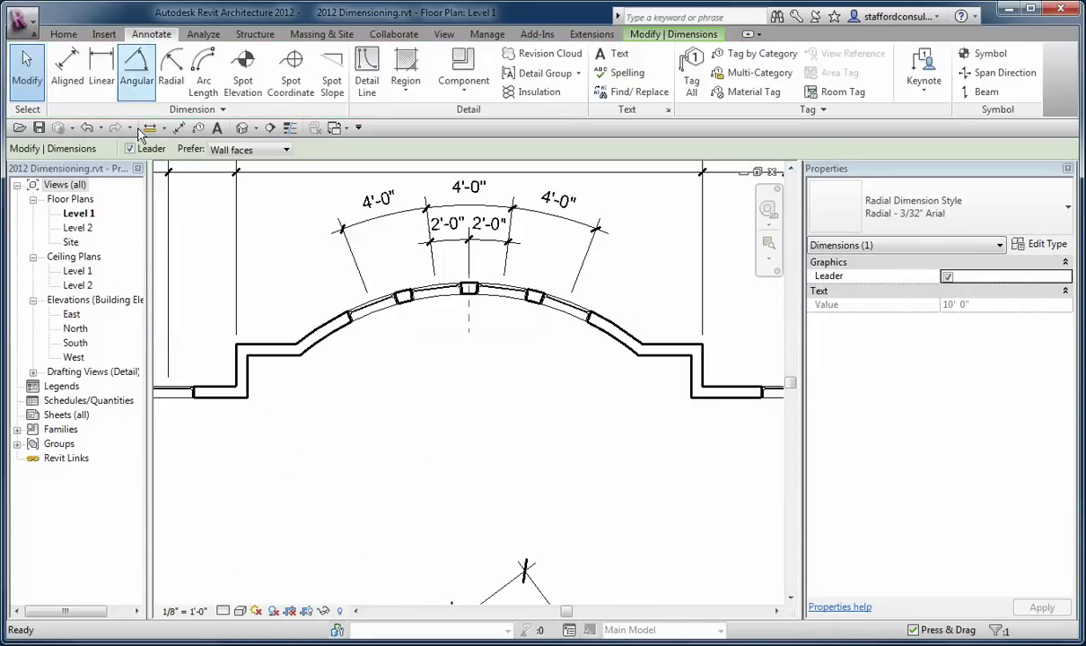
pyautogui.click(171, 72)
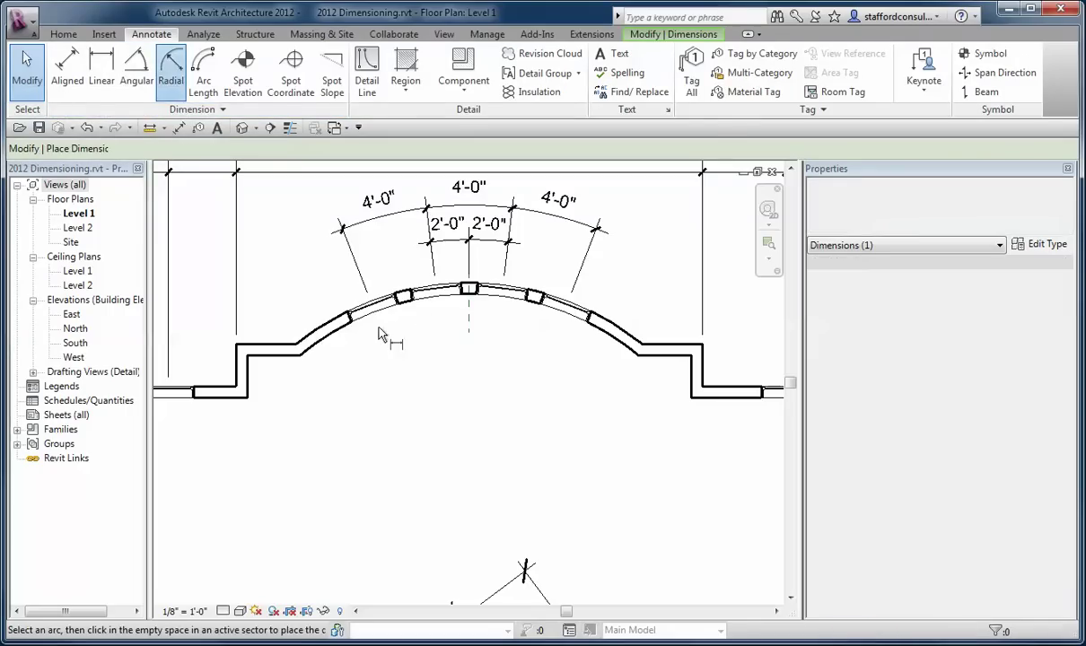
pyautogui.click(422, 363)
pyautogui.click(420, 359)
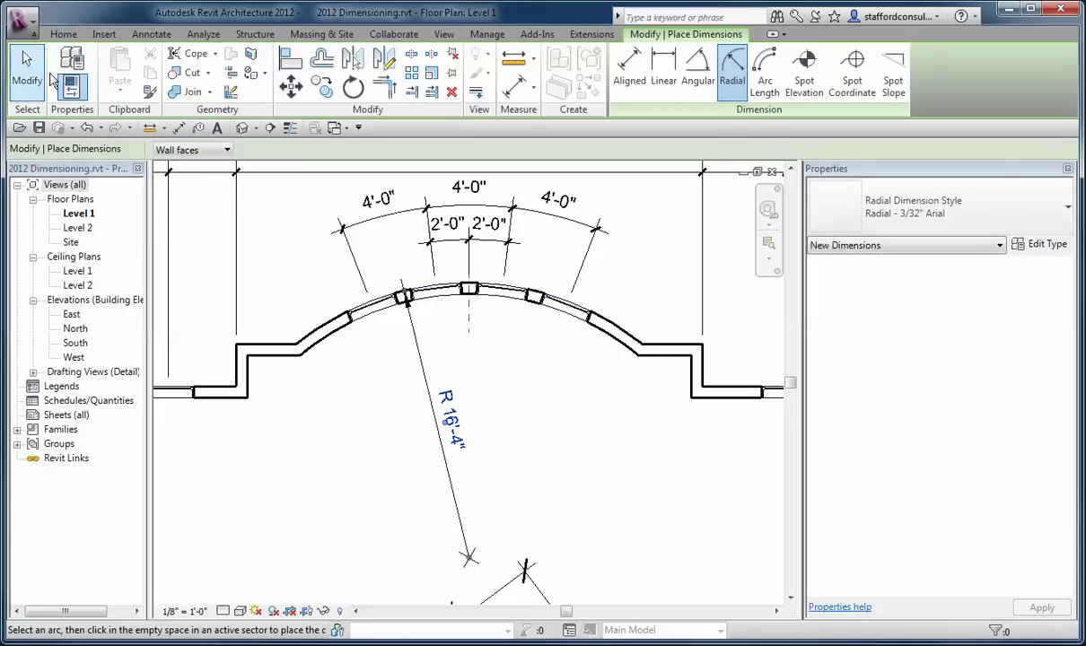
pyautogui.press('Escape')
# Shorten the R 16'-4" radius line near the arc and reposition its text without a leader
pyautogui.click(427, 392)
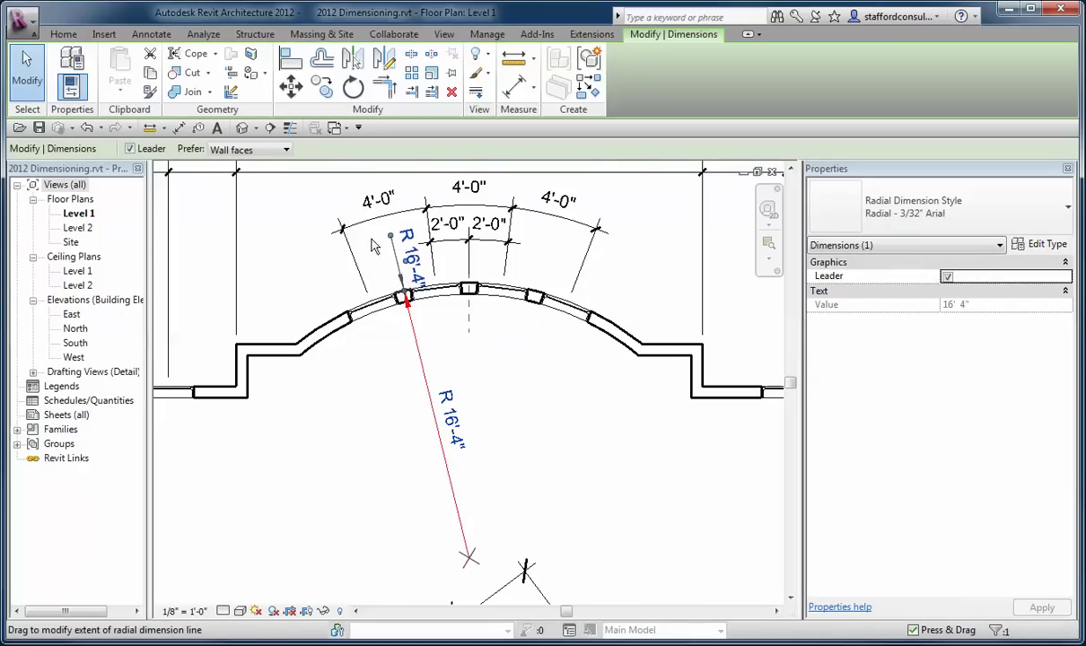
pyautogui.moveTo(375, 236); pyautogui.dragTo(388, 228)
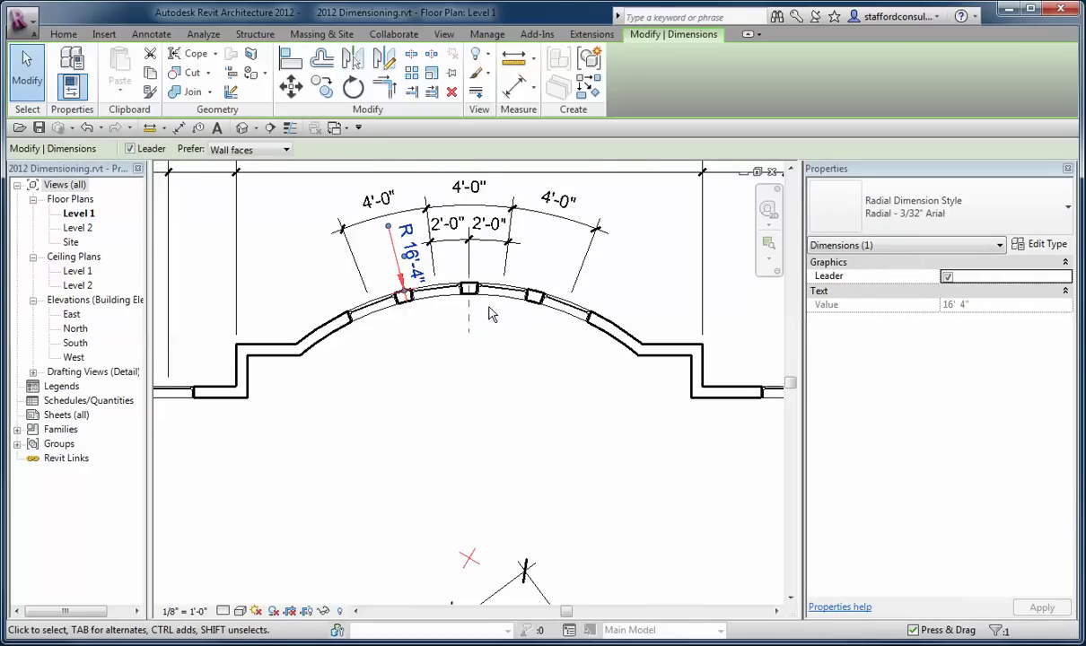
pyautogui.moveTo(440, 359); pyautogui.dragTo(450, 393)
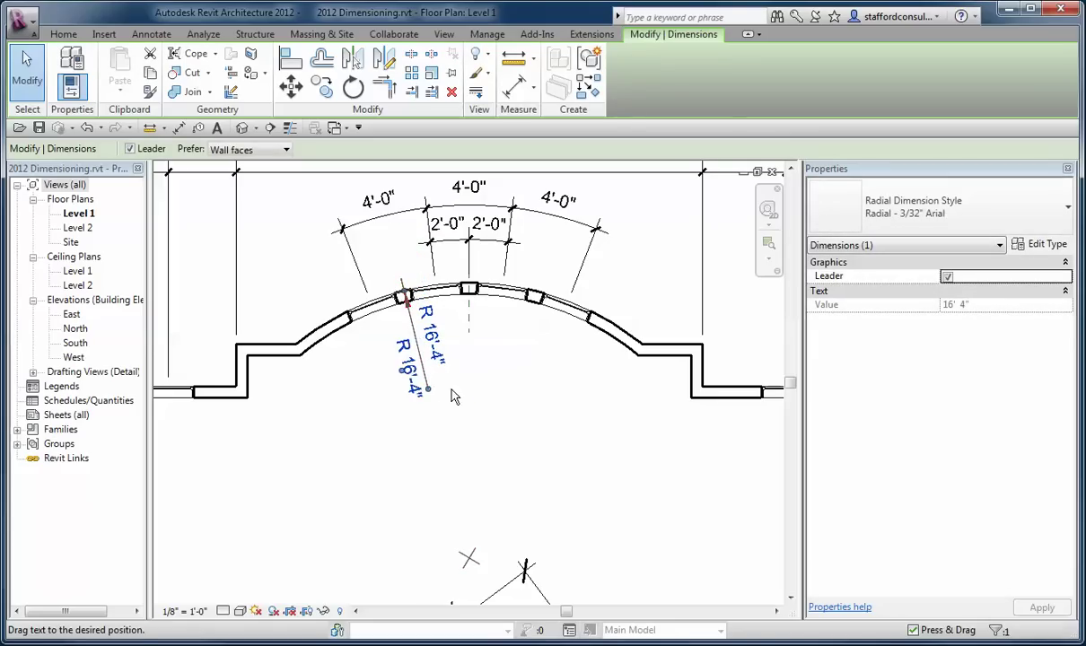
pyautogui.moveTo(438, 406); pyautogui.dragTo(436, 437)
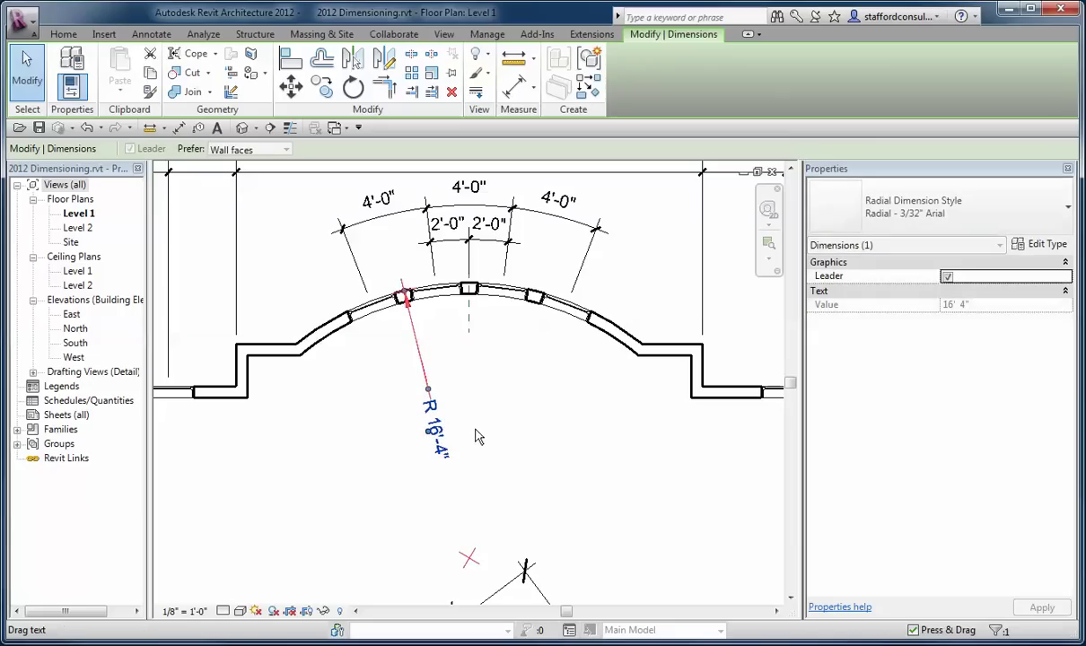
pyautogui.click(947, 276)
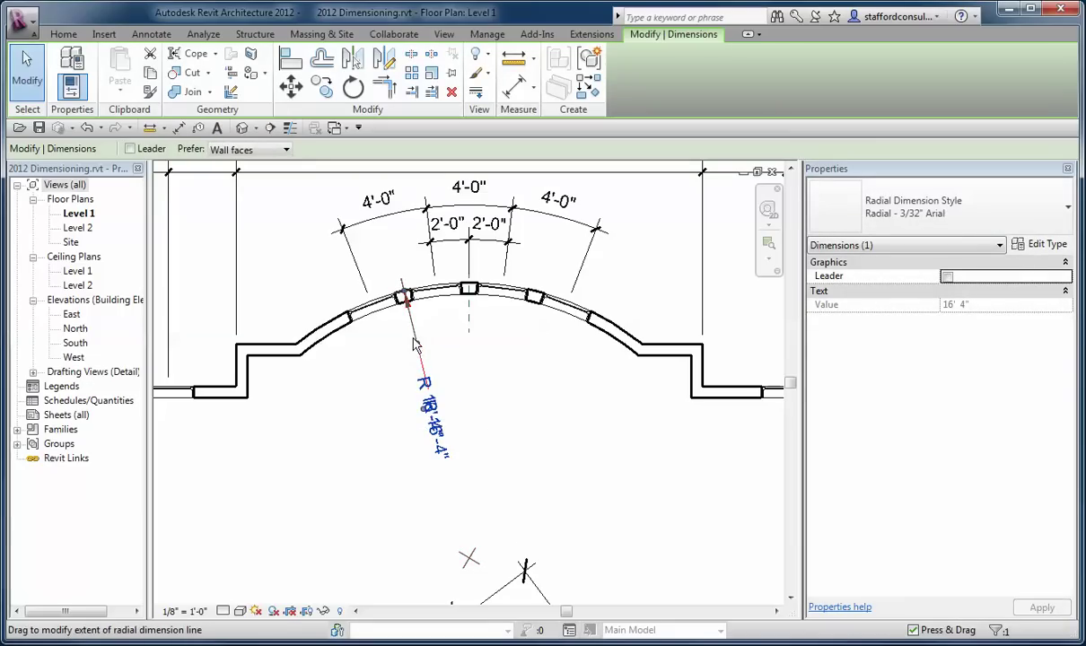
pyautogui.moveTo(415, 344); pyautogui.dragTo(409, 324)
pyautogui.click(457, 373)
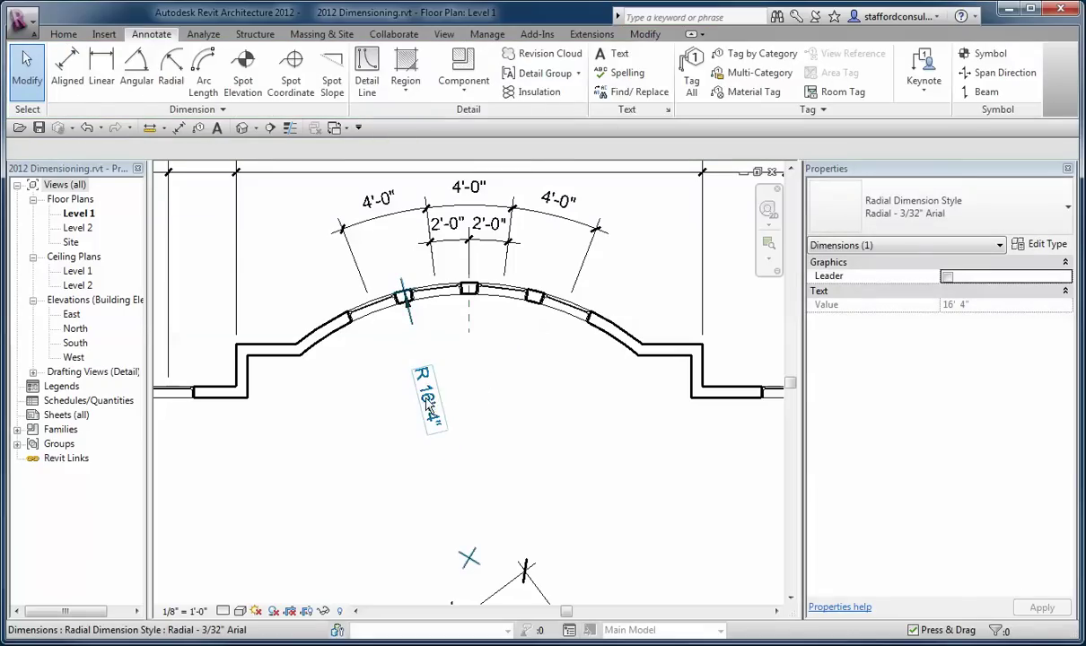
pyautogui.click(428, 405)
pyautogui.moveTo(415, 374); pyautogui.dragTo(415, 368)
pyautogui.click(480, 372)
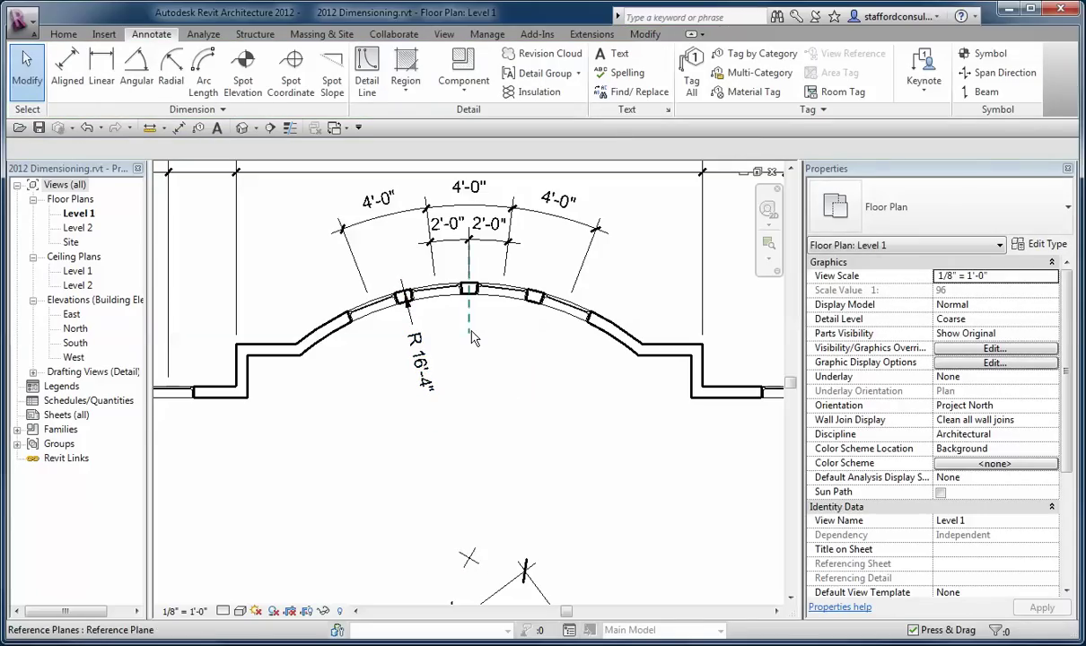
# Zoom out to see the full Level 1 plan, including the R 16'-4" radial dimension on the arched wall
pyautogui.scroll(-3, 468, 383)
pyautogui.scroll(-2, 439, 215)
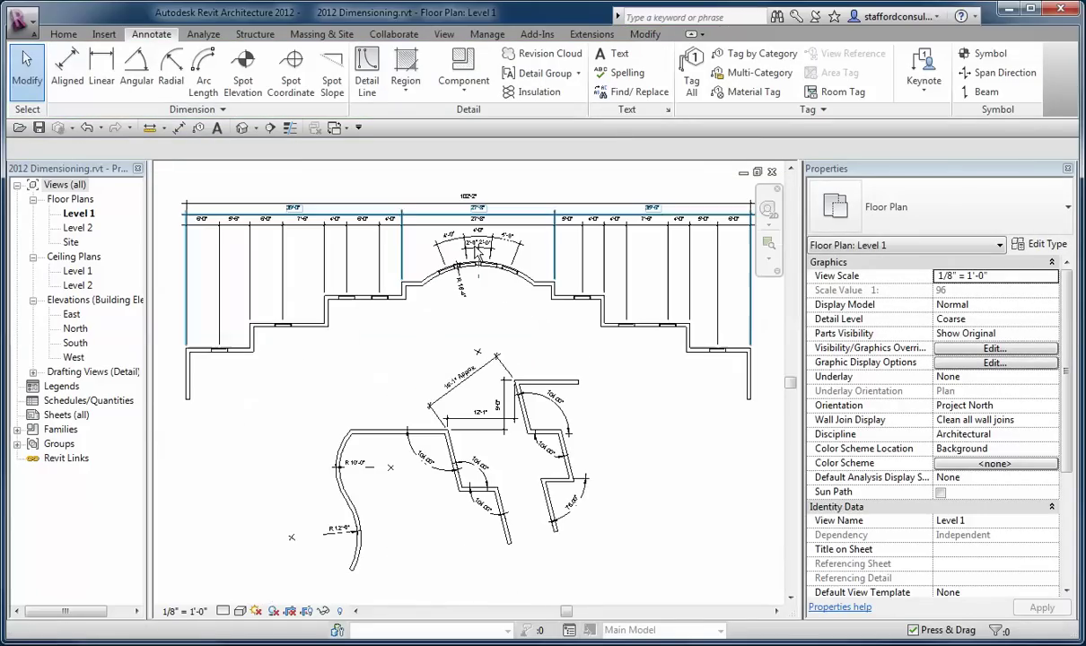